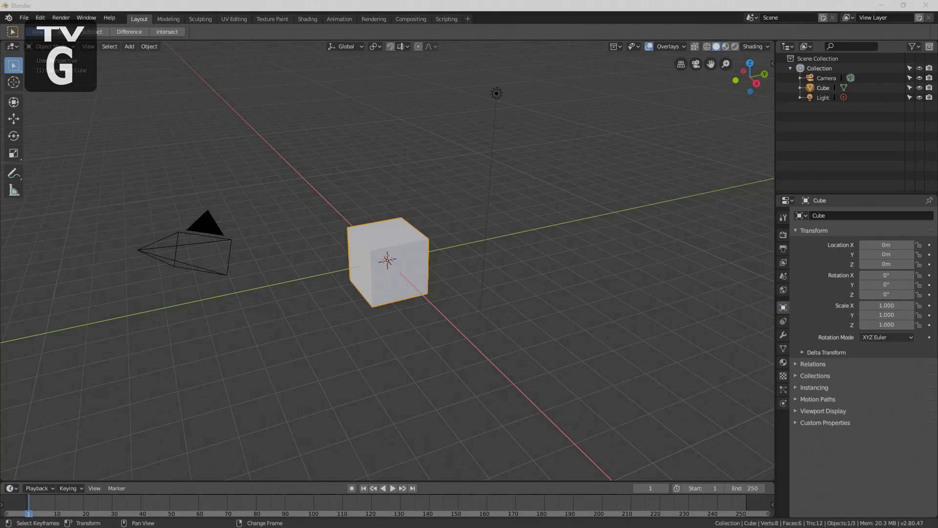
Check the Blender folder's full path, then move the Explorer window off to the left
left_click(96, 488)
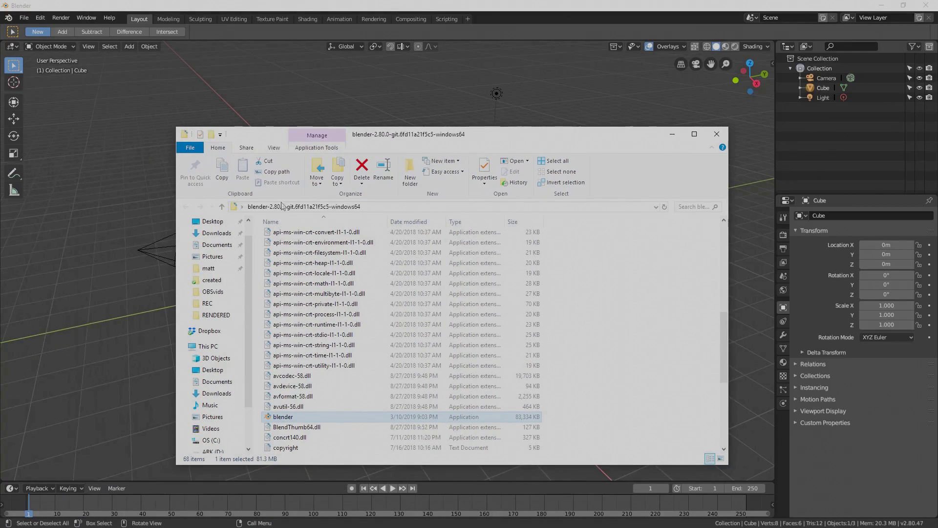
left_click(233, 207)
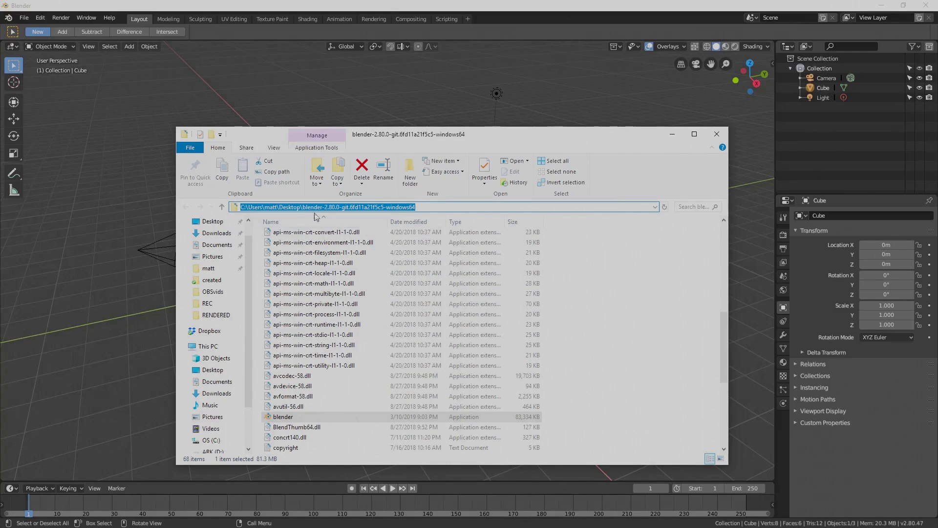
scroll(349, 286, "down", 1)
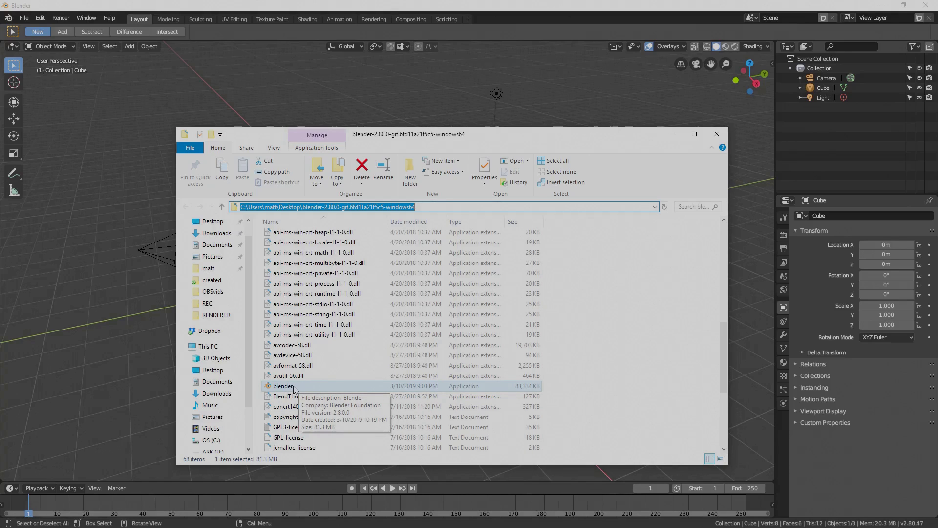
scroll(341, 388, "up", 10)
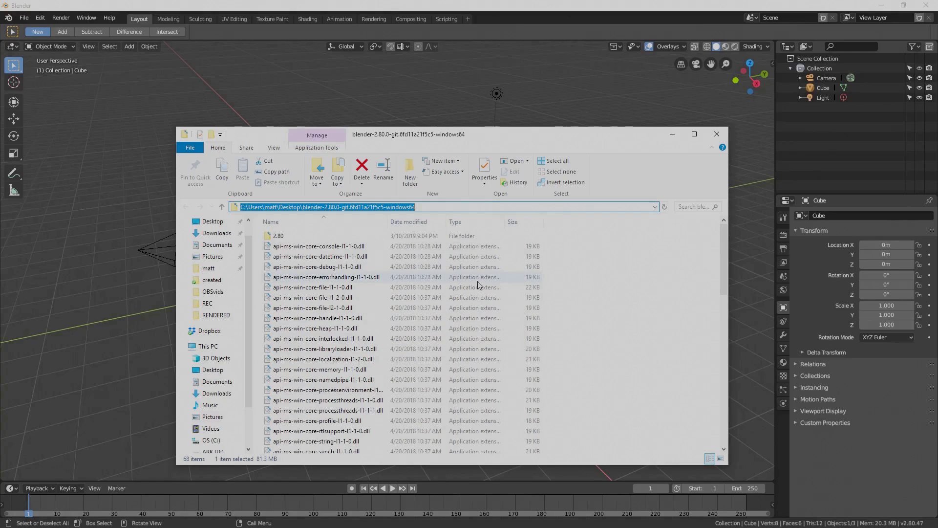
scroll(487, 278, "down", 1)
left_click_drag(499, 133, 0, 105)
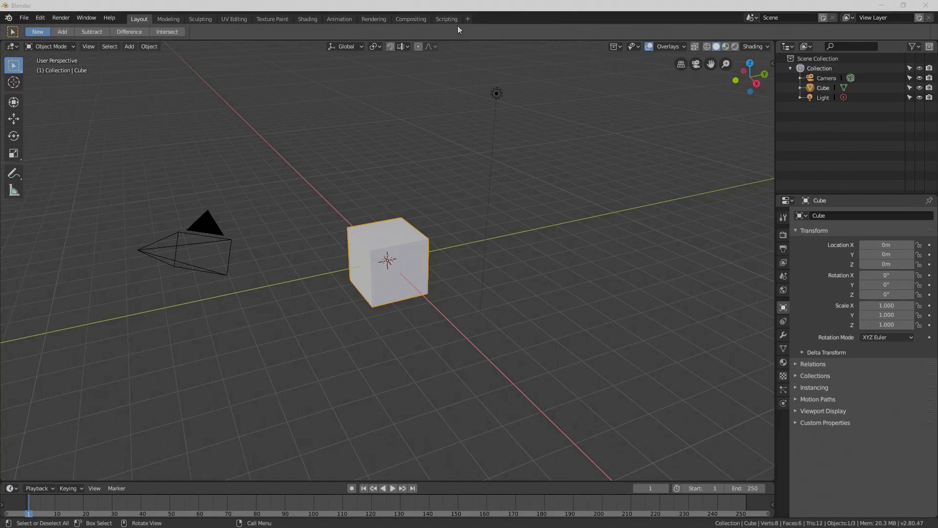
Add a new Video Editing workspace from the Video Editing templates
left_click(470, 19)
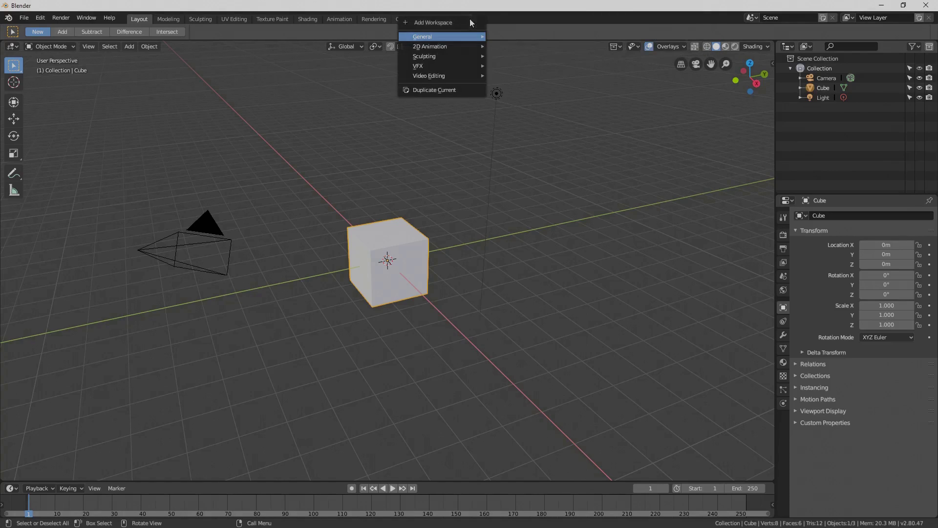
mouse_move(455, 77)
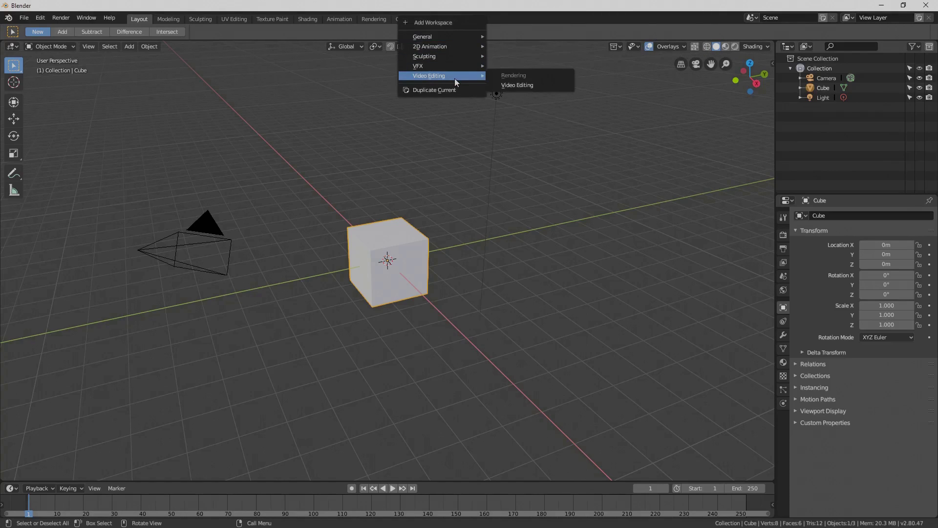
left_click(504, 83)
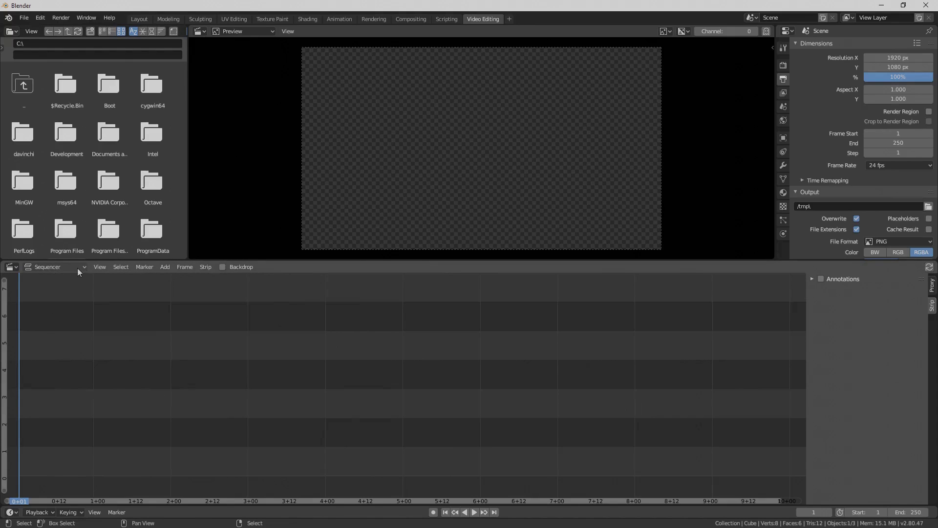
Jump the playhead around the sequencer, trying frames near 128, 43, 139, 190, 97 and 48
scroll(439, 395, "down", 1)
scroll(437, 391, "up", 10)
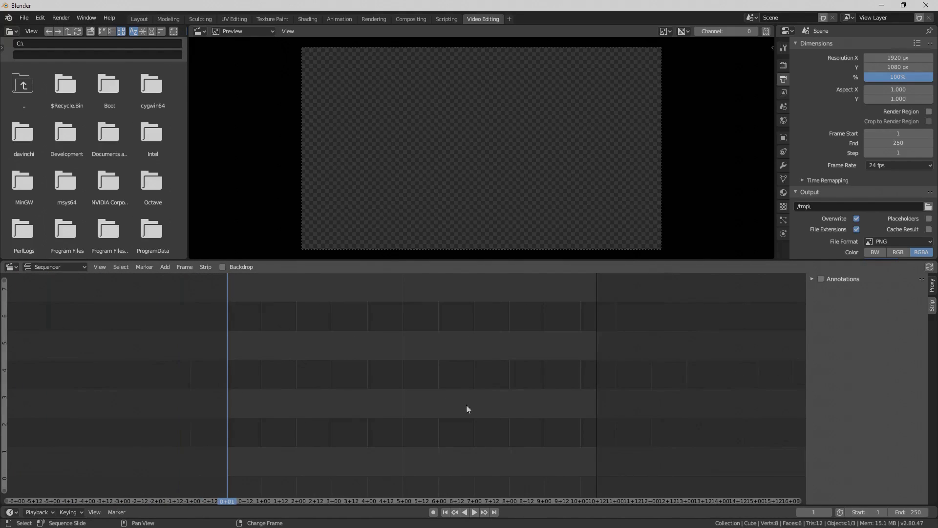
right_click(411, 372)
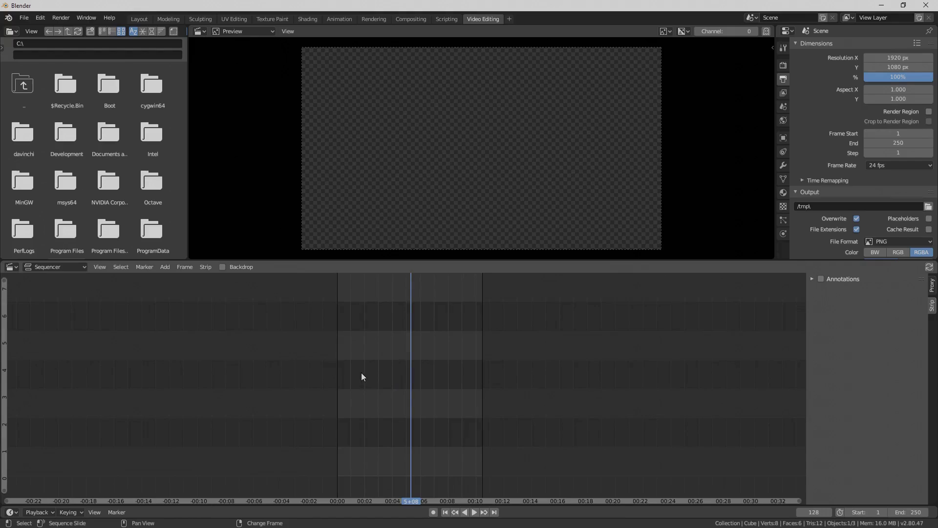
right_click(361, 372)
right_click(418, 366)
right_click(350, 364)
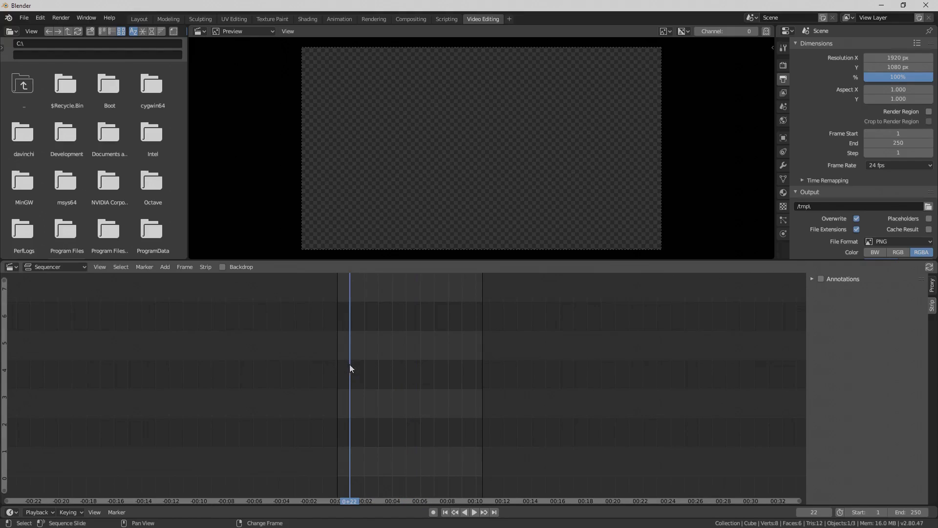
right_click(400, 370)
right_click(447, 371)
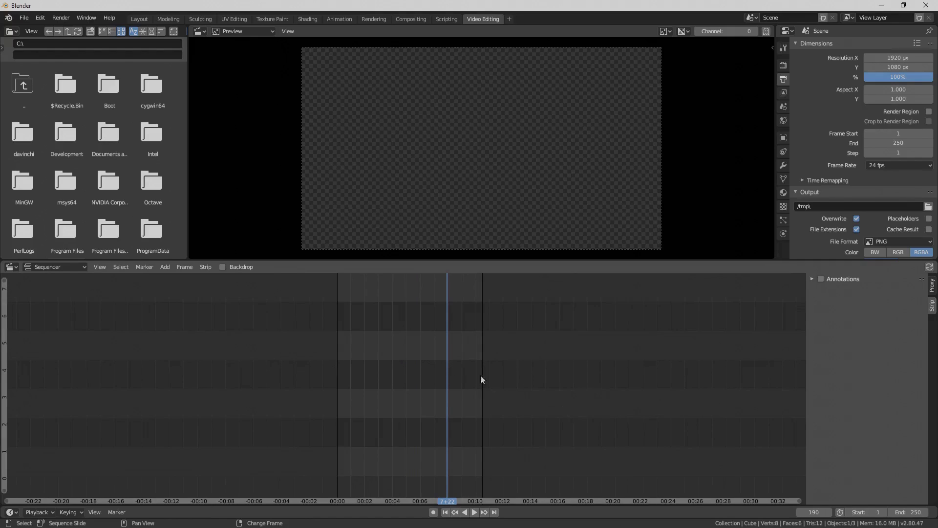
right_click(393, 348)
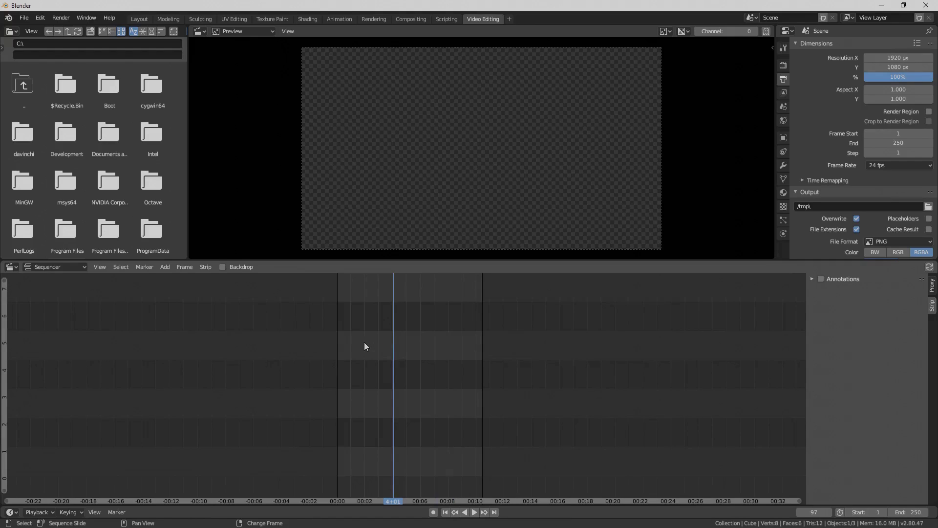
right_click(365, 346)
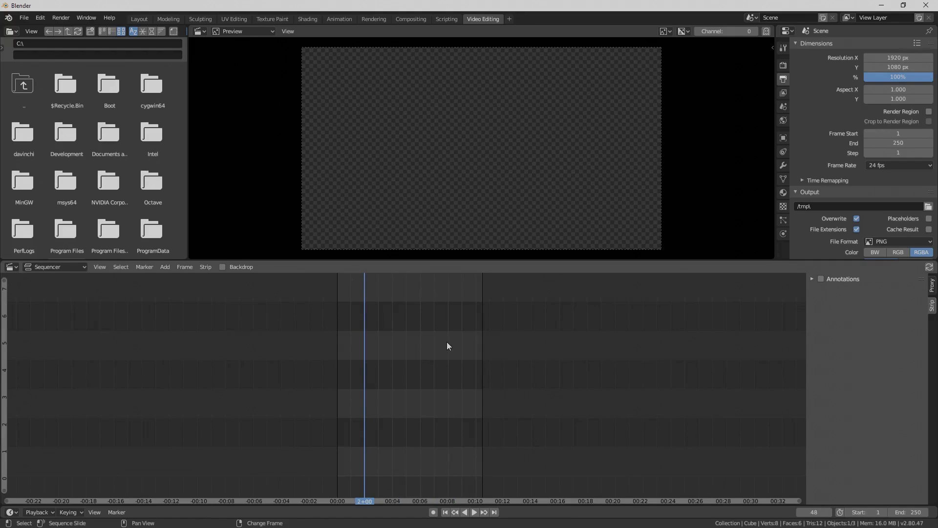
Play briefly from frame 0, then scrub the playhead forward to about frame 1862
key("space")
right_click(336, 367)
key("space")
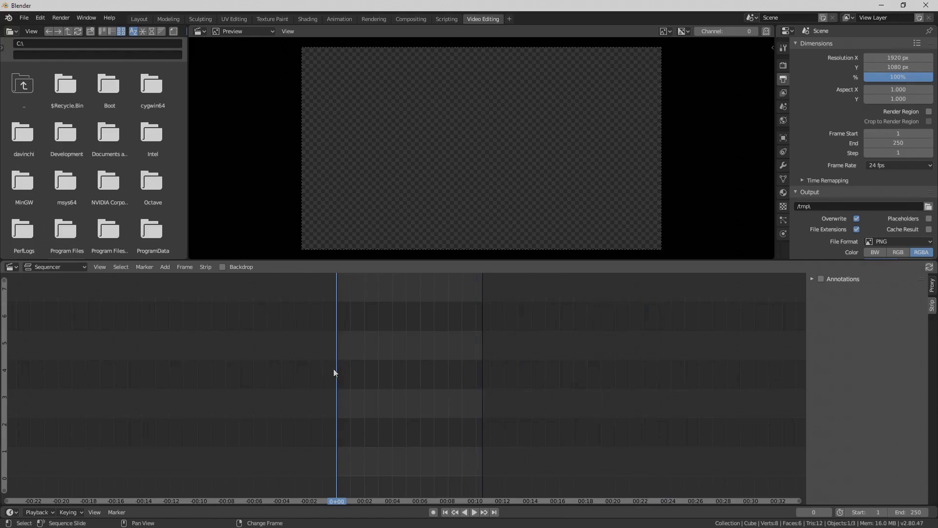
right_click(481, 372)
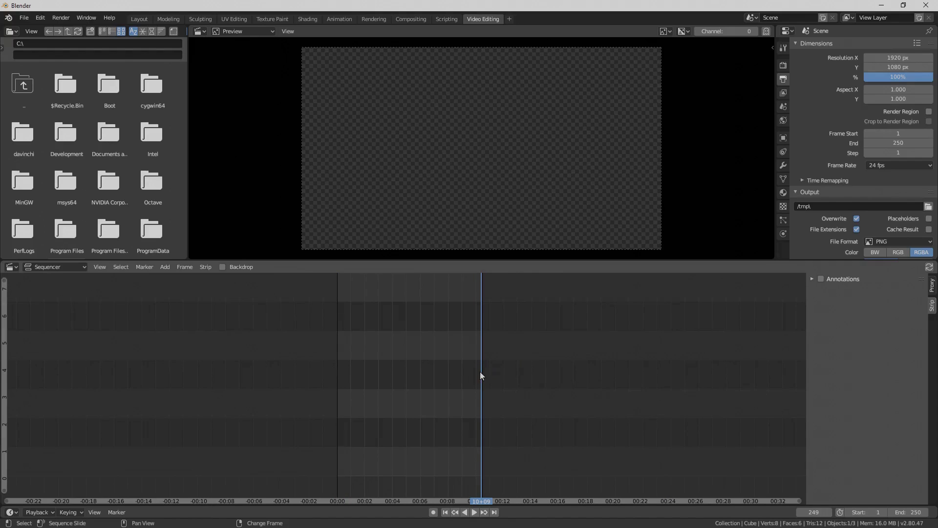
right_click(451, 376)
right_click_drag(480, 376, 603, 389)
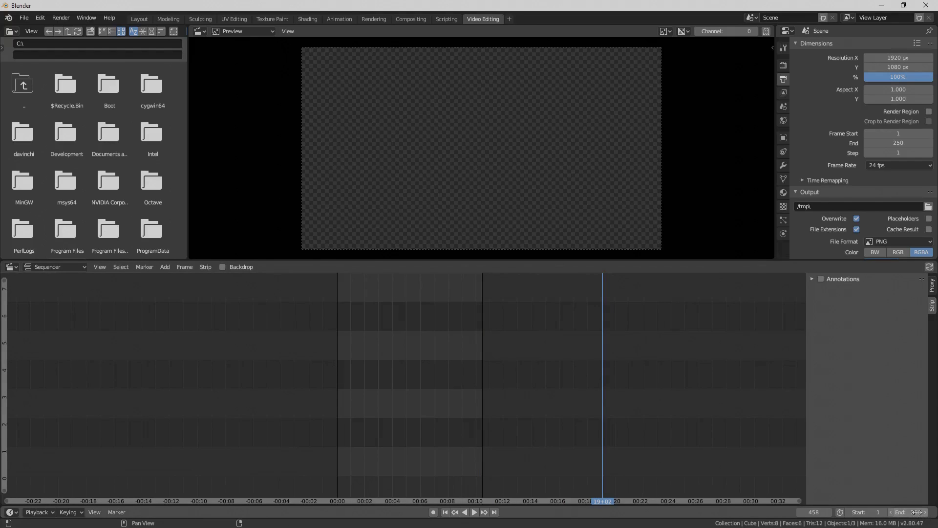
scroll(635, 403, "down", 5)
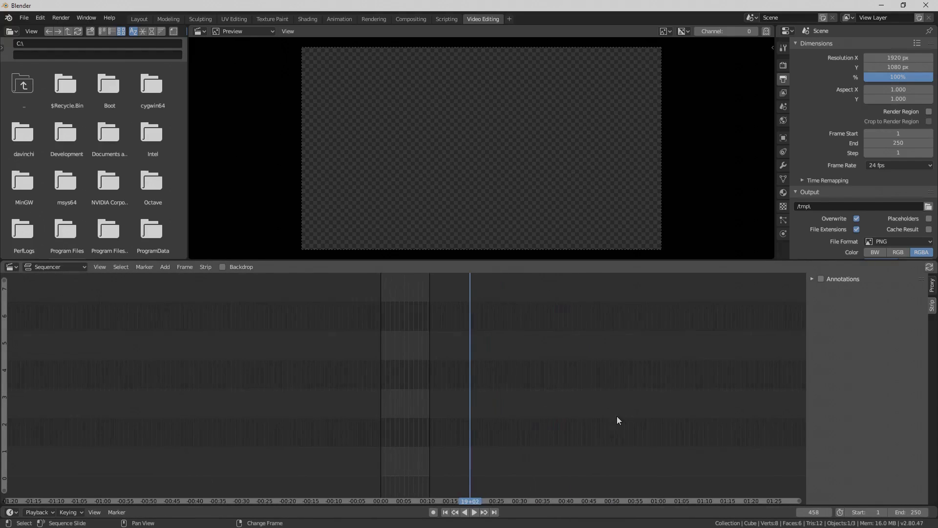
right_click_drag(617, 416, 758, 391)
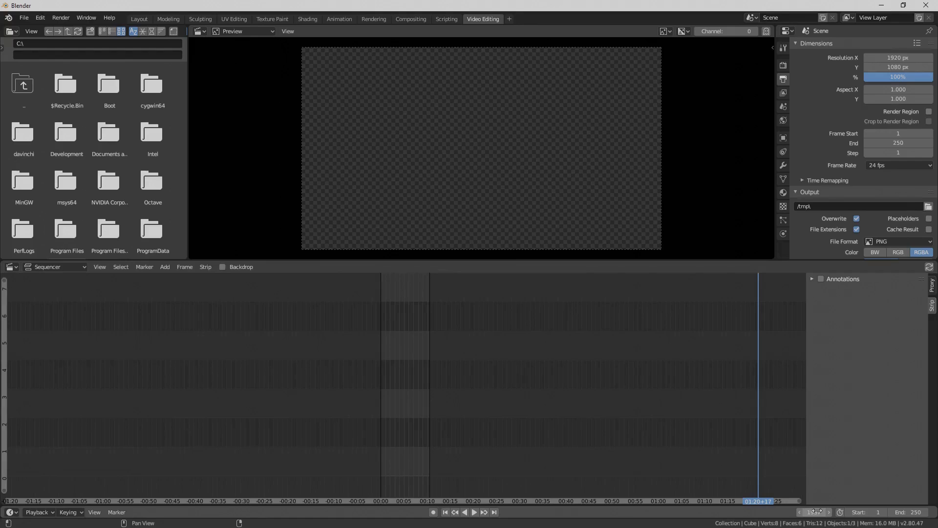
Set the scene's End frame to 1937
left_click(914, 512)
type("1937")
key("Return")
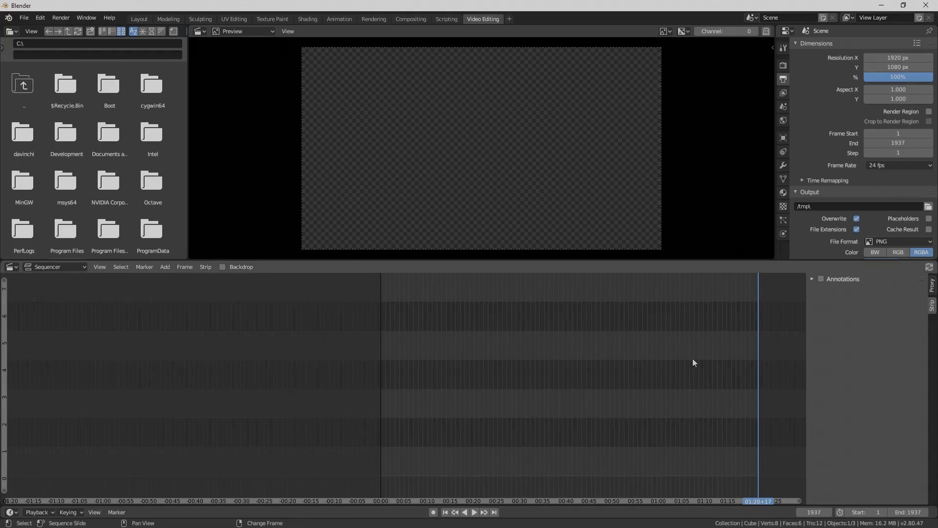
scroll(681, 363, "down", 2)
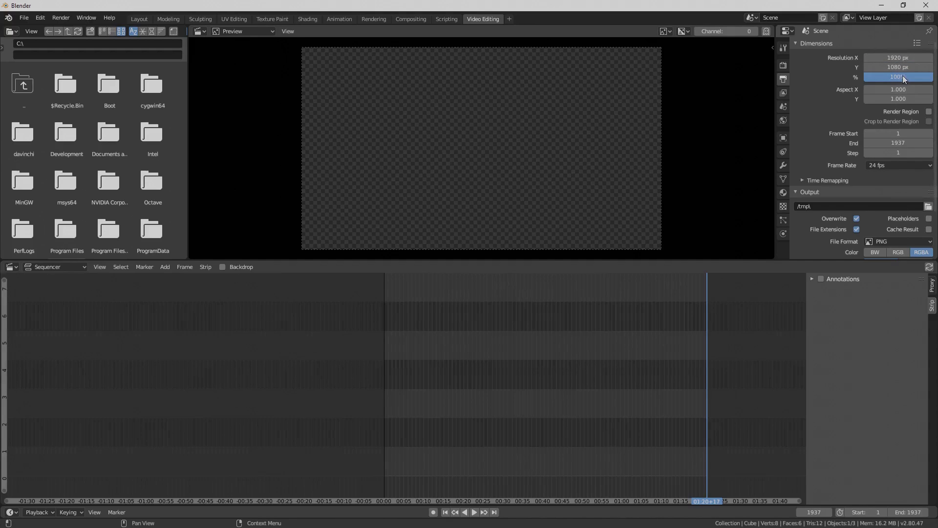
left_click_drag(901, 77, 870, 78)
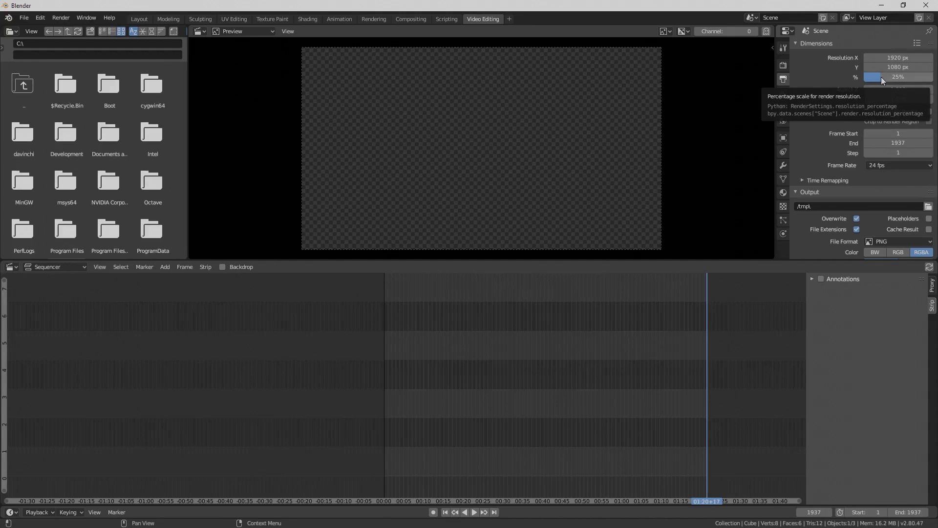
left_click_drag(880, 77, 933, 82)
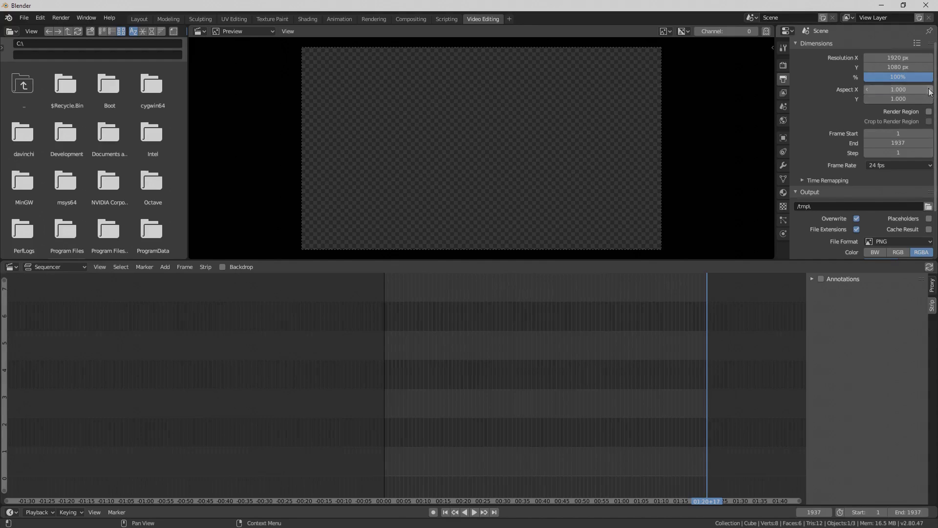
scroll(826, 157, "down", 1)
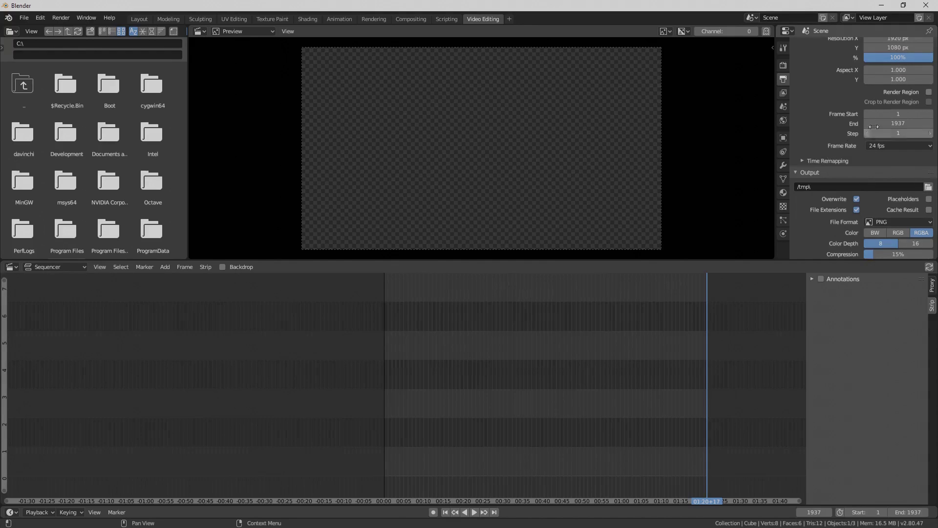
scroll(821, 143, "down", 1)
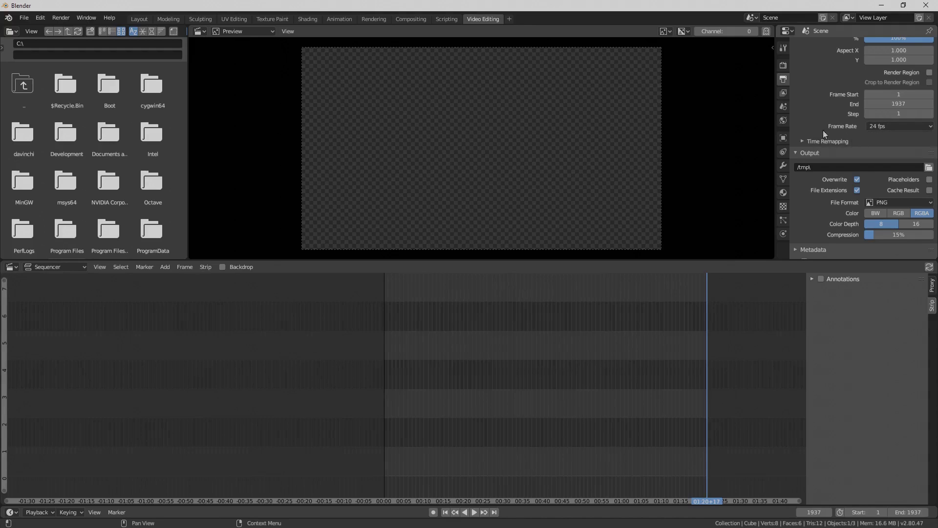
scroll(807, 138, "down", 1)
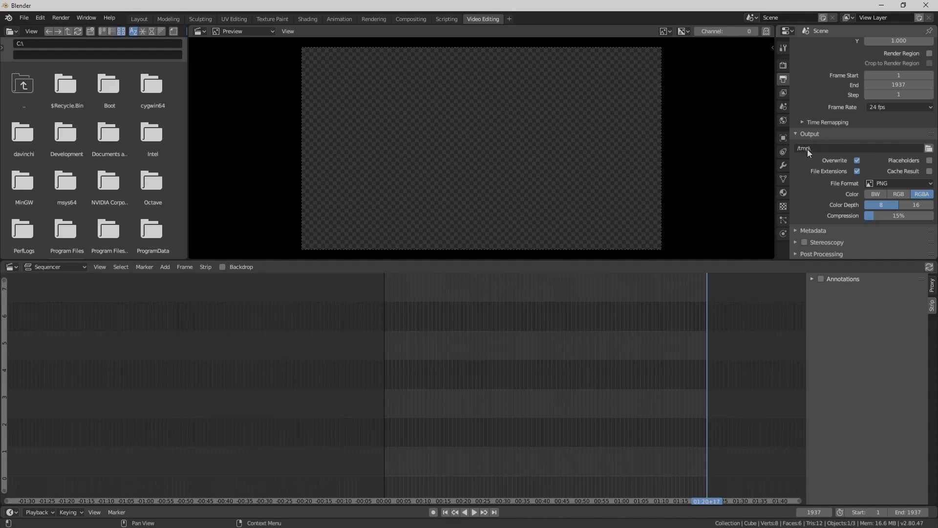
left_click(928, 148)
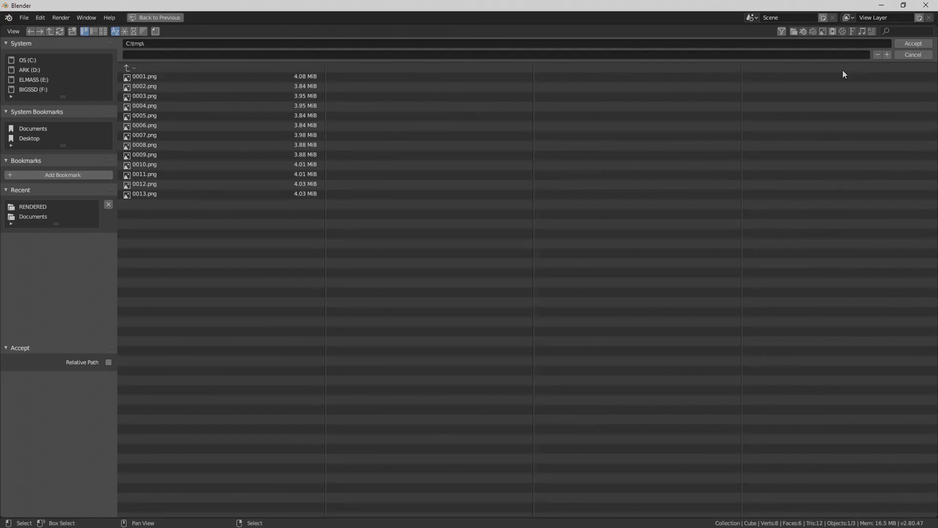
left_click(917, 54)
scroll(863, 163, "down", 1)
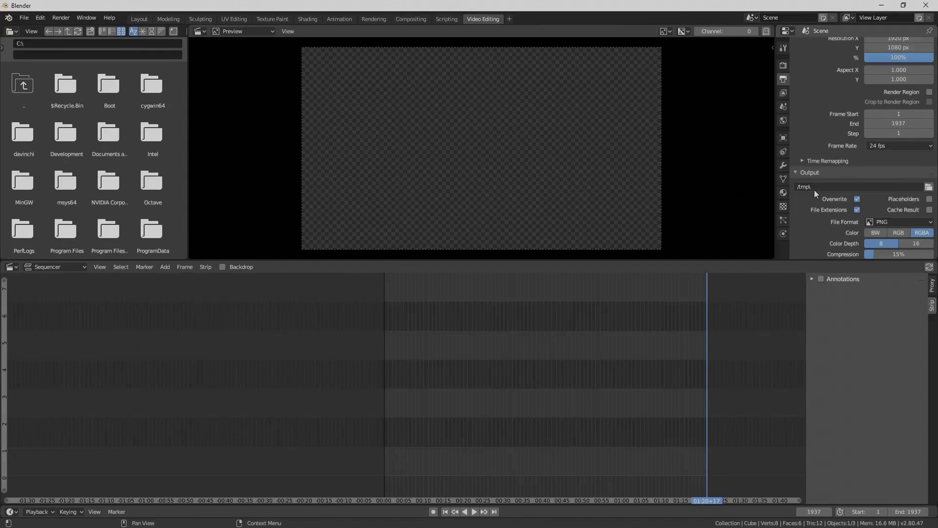
scroll(811, 190, "down", 1)
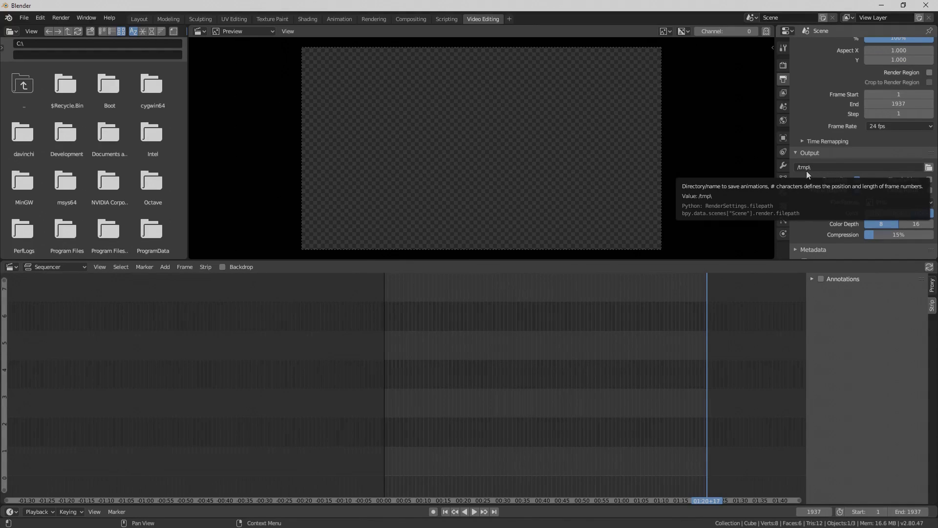
scroll(807, 204, "down", 1)
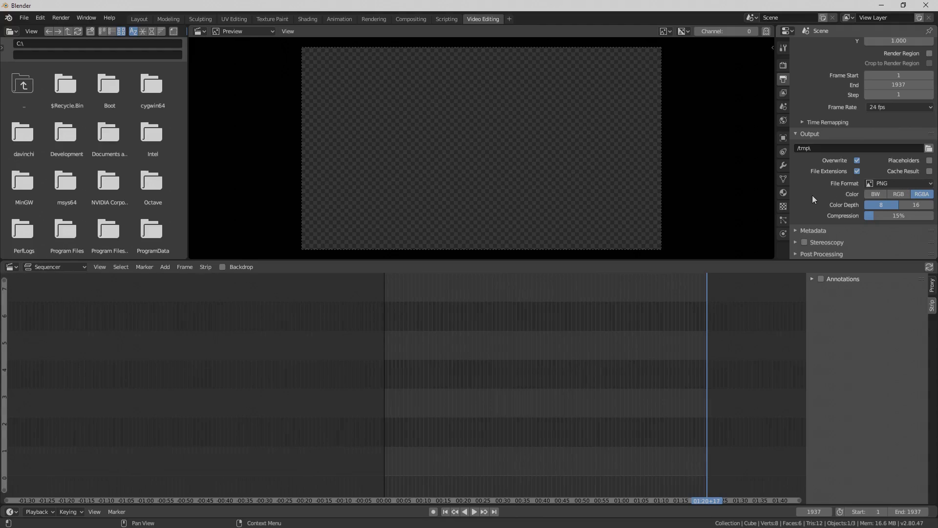
Change the output File Format from PNG to FFmpeg video
left_click(929, 187)
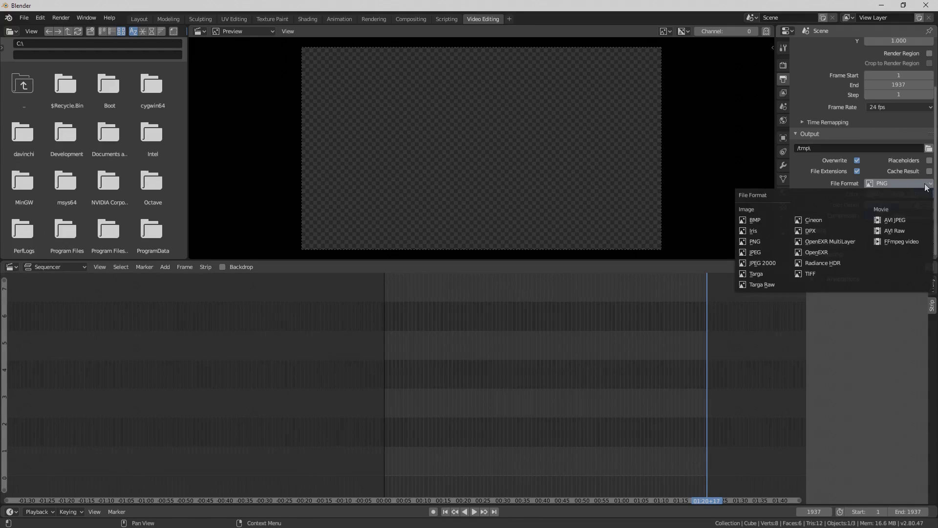
left_click(899, 184)
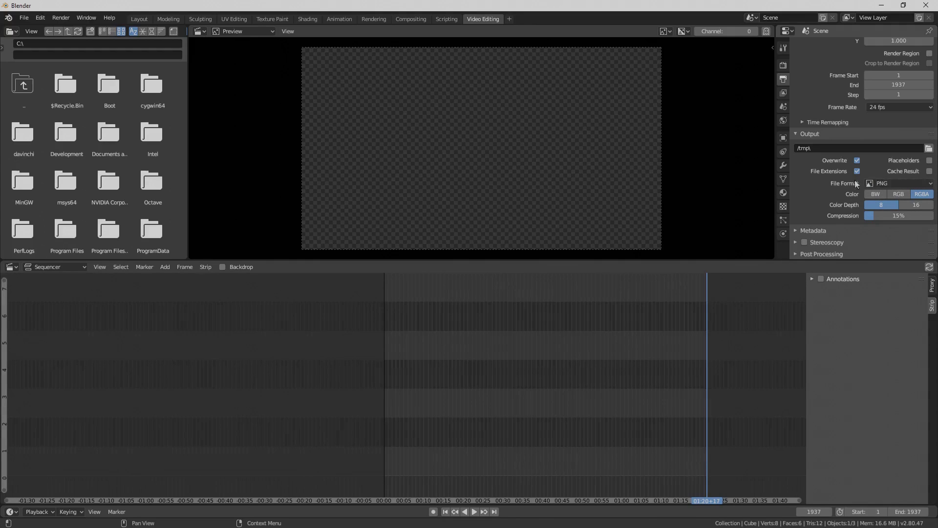
left_click(923, 185)
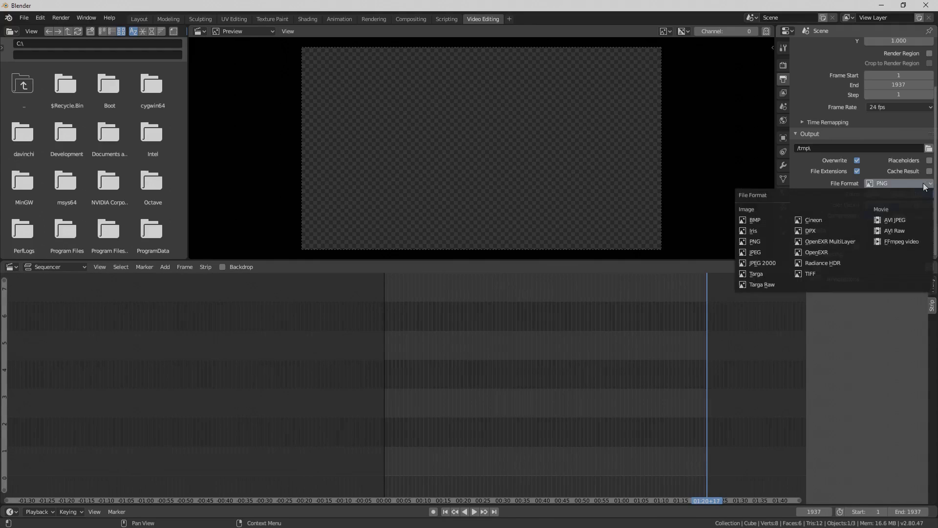
left_click(905, 241)
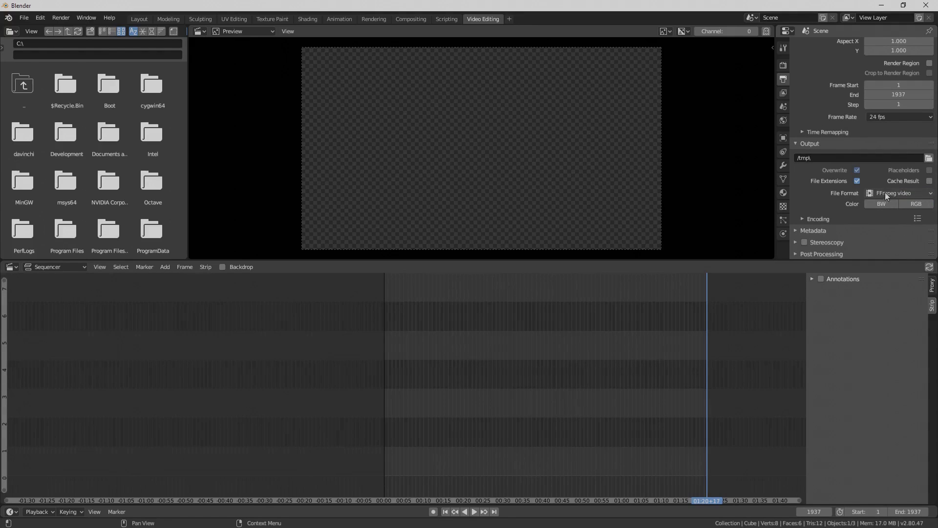
Expand the Encoding settings and set the Audio Codec to AAC
left_click(802, 218)
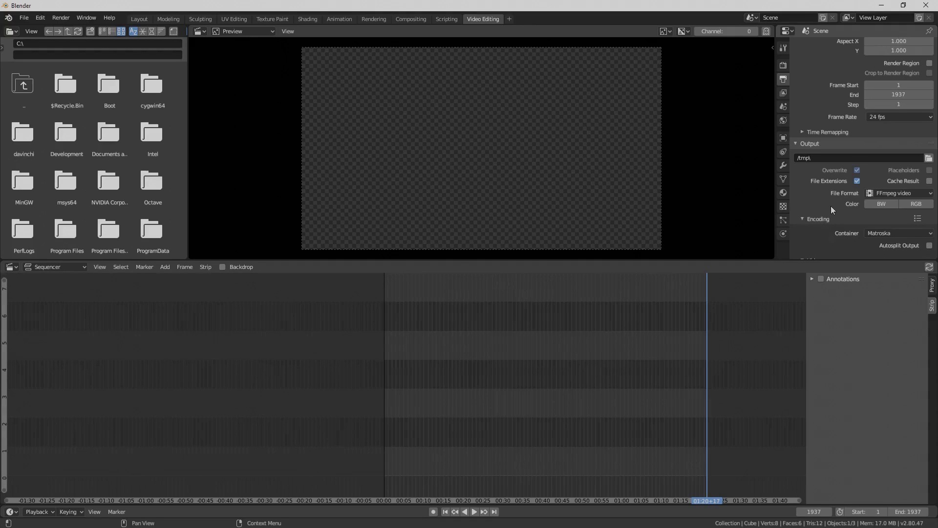
scroll(835, 206, "down", 2)
scroll(838, 206, "down", 5)
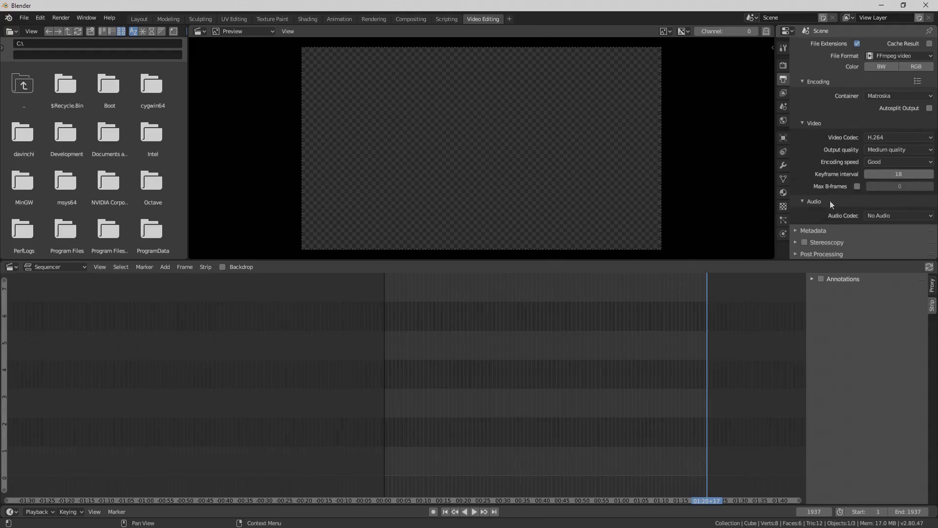
left_click(925, 216)
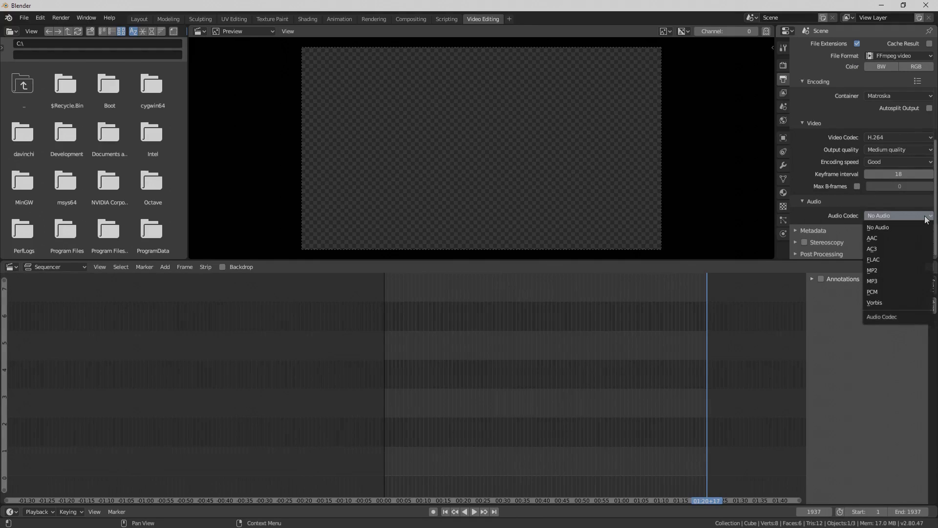
left_click(878, 238)
scroll(821, 223, "down", 1)
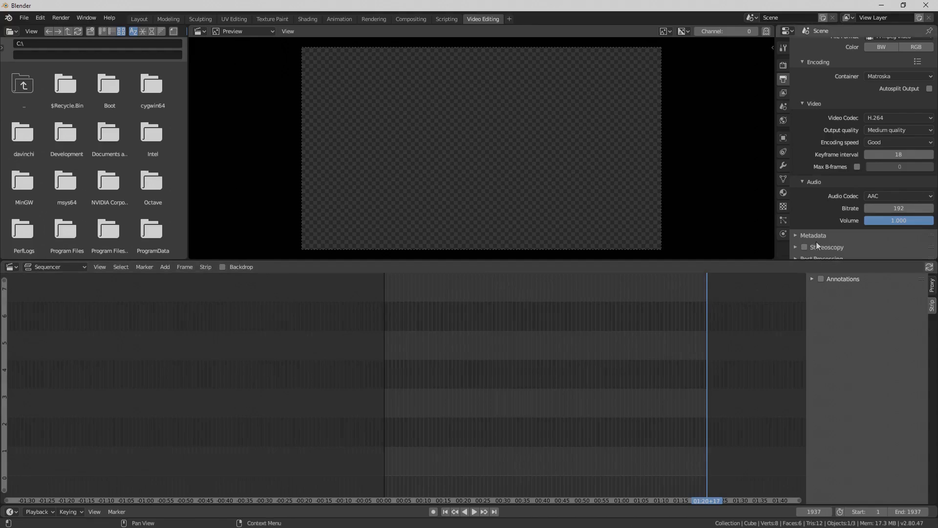
scroll(828, 213, "up", 1)
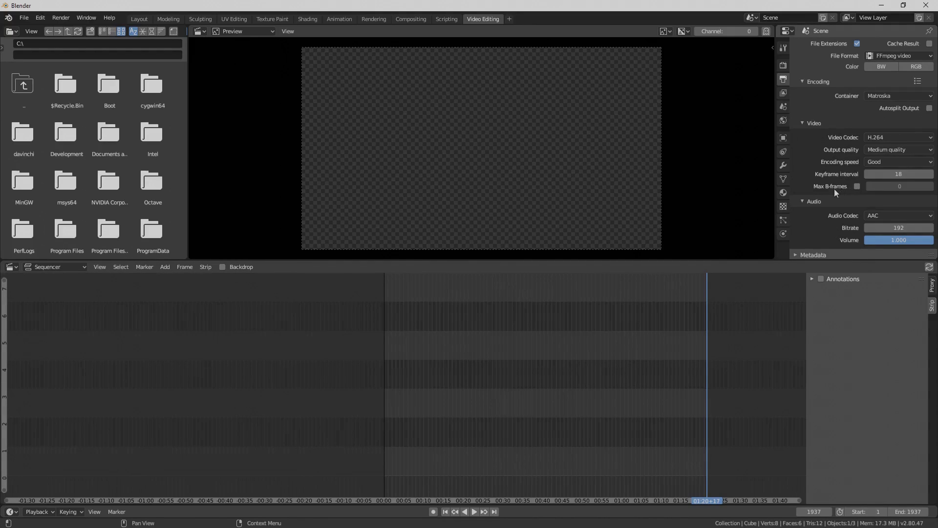
scroll(873, 180, "up", 1)
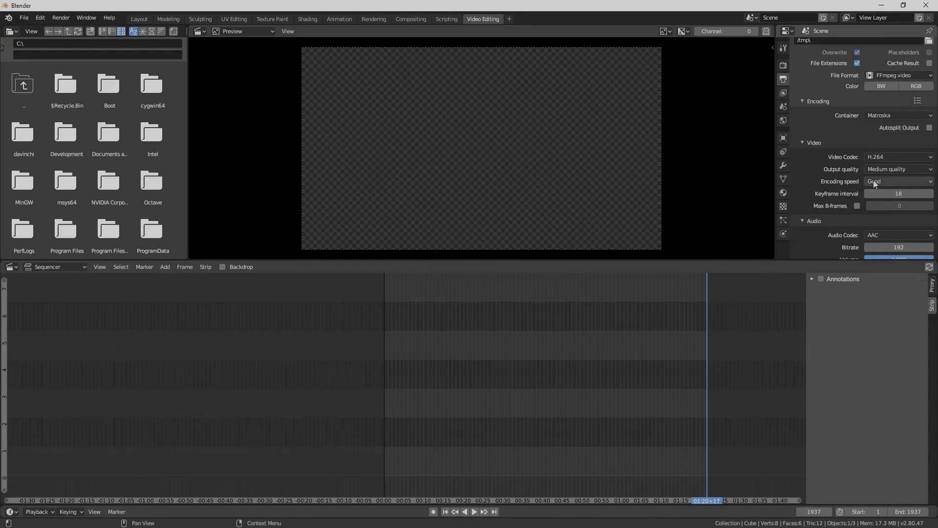
left_click(914, 170)
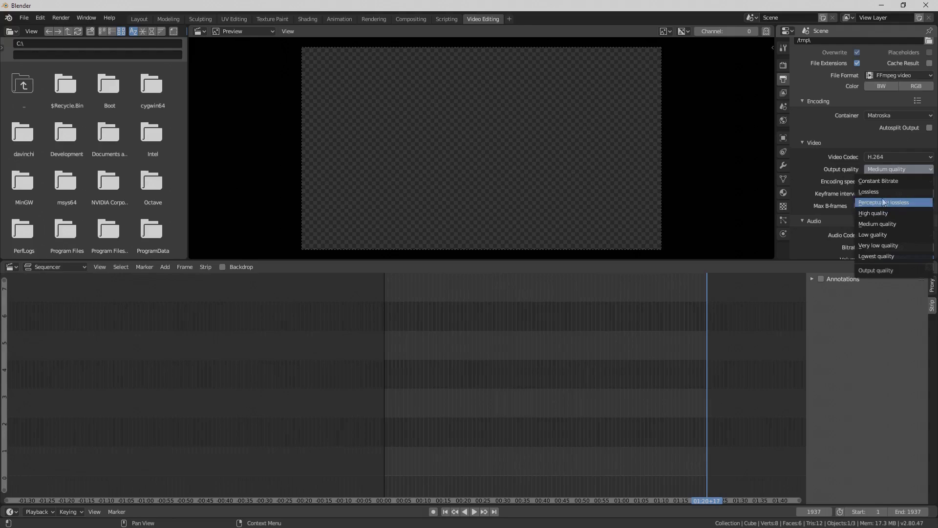
left_click(900, 168)
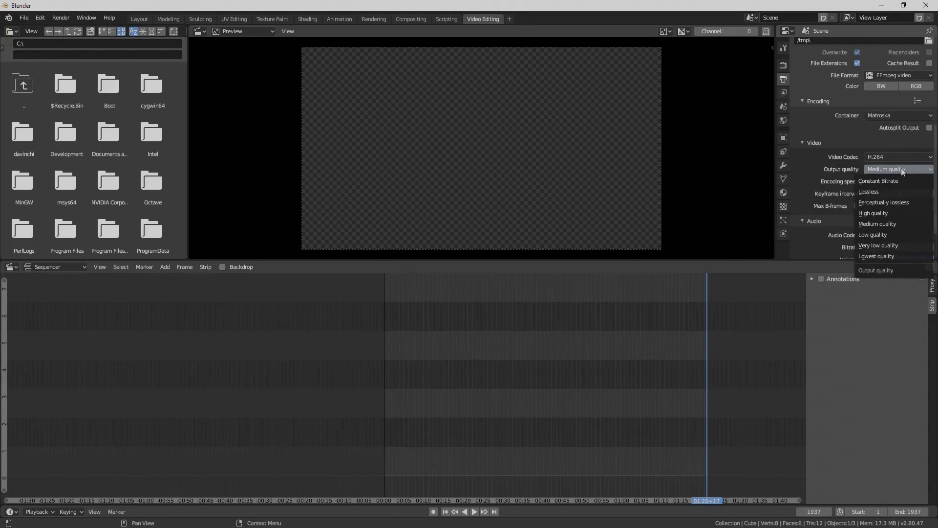
left_click(902, 167)
left_click(905, 168)
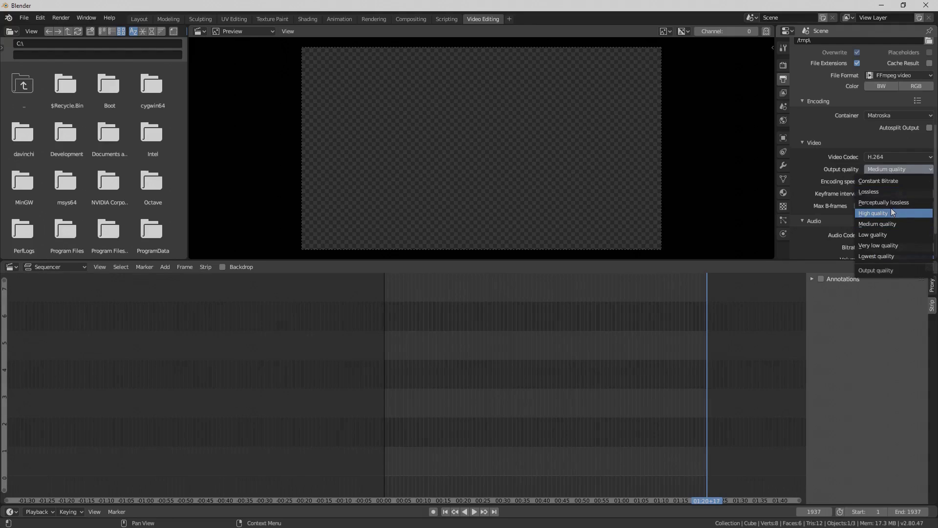
left_click(889, 168)
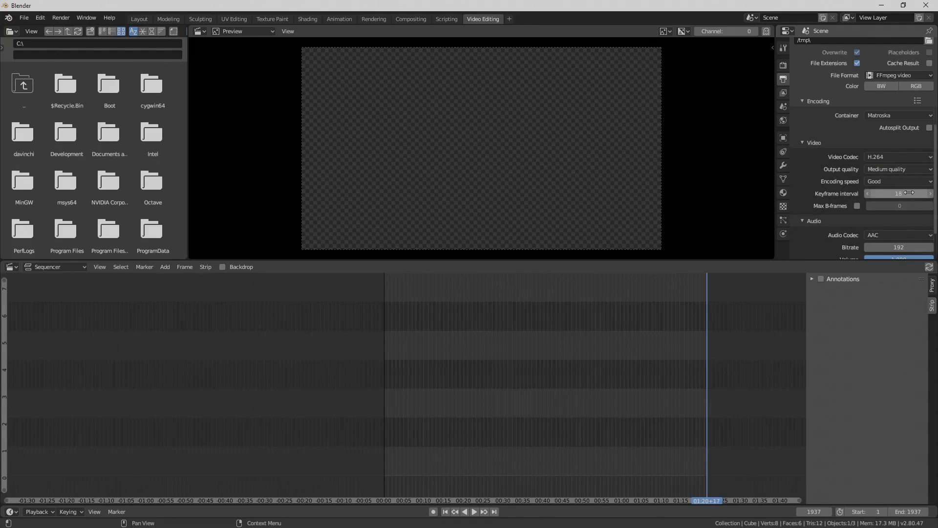
scroll(807, 186, "up", 2)
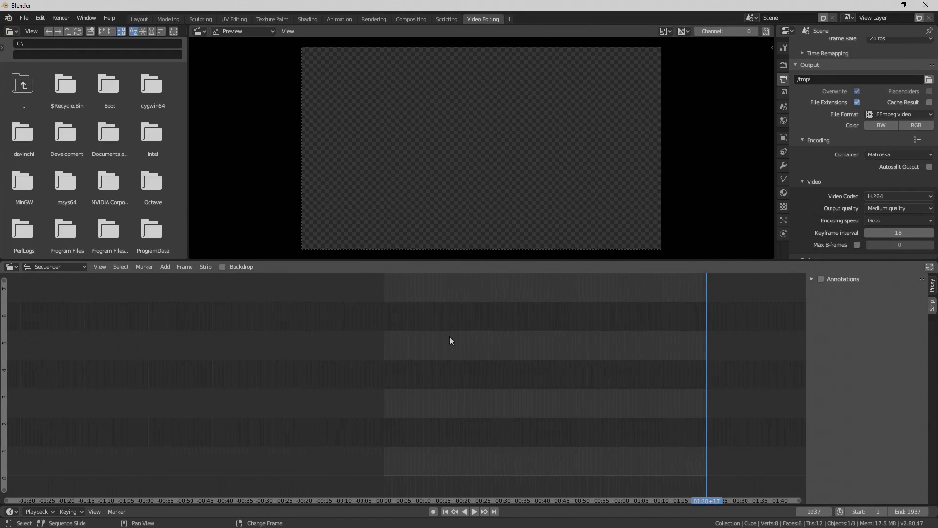
Scrub the playhead back through the sequencer timeline
right_click_drag(449, 337, 367, 383)
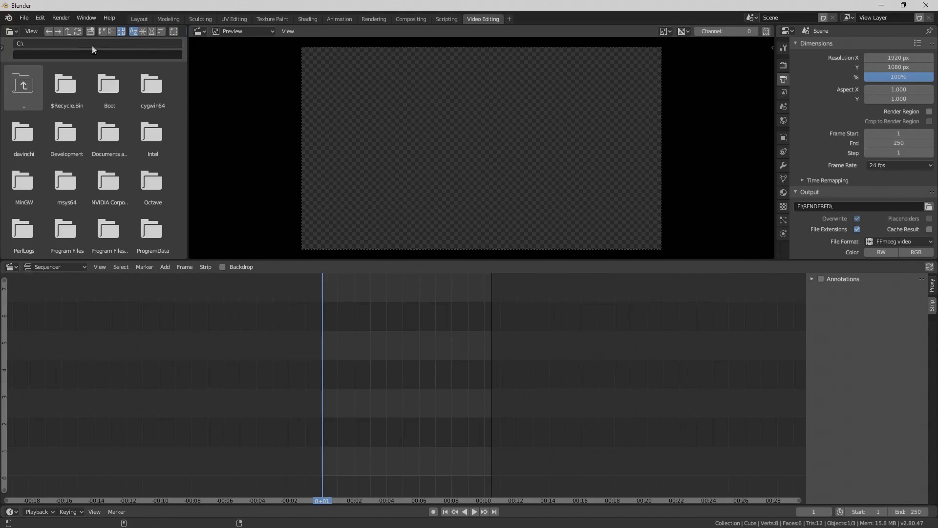
Turn the left area into the Python Console and drop 2019-06-14 (2).flv from REC into the Sequencer
left_click(11, 31)
left_click(216, 78)
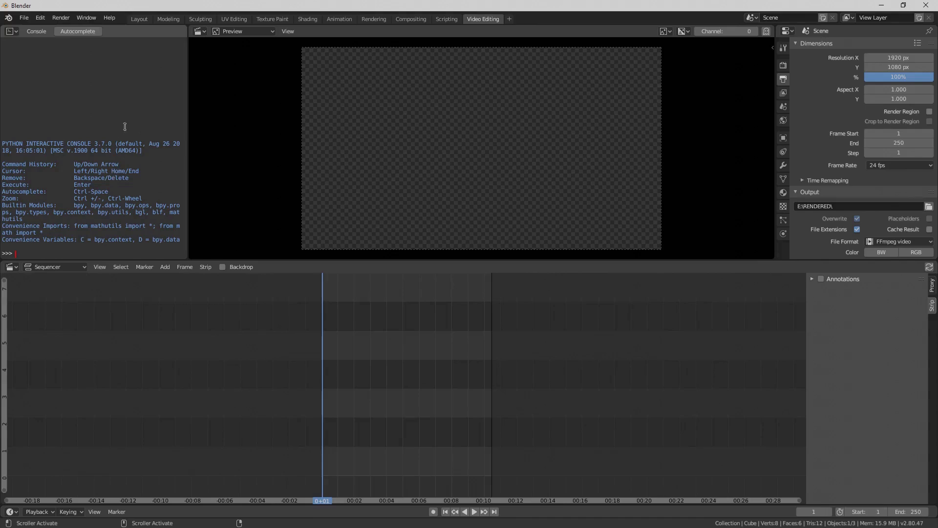
key("alt+Tab")
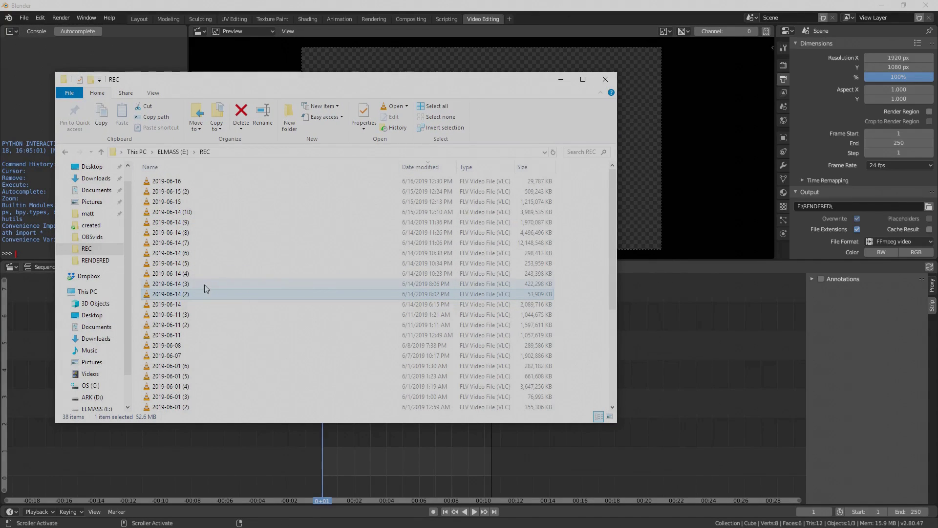
left_click_drag(164, 295, 320, 453)
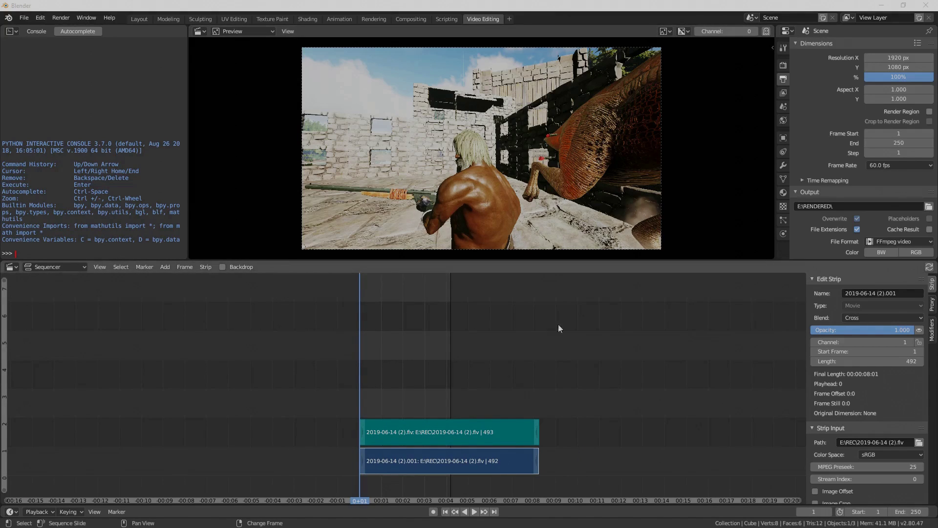
key("space")
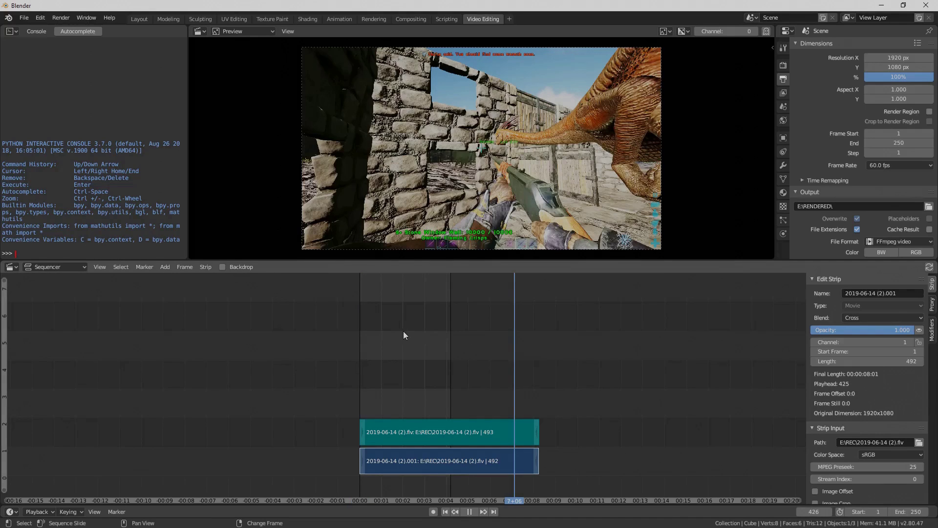
key("space")
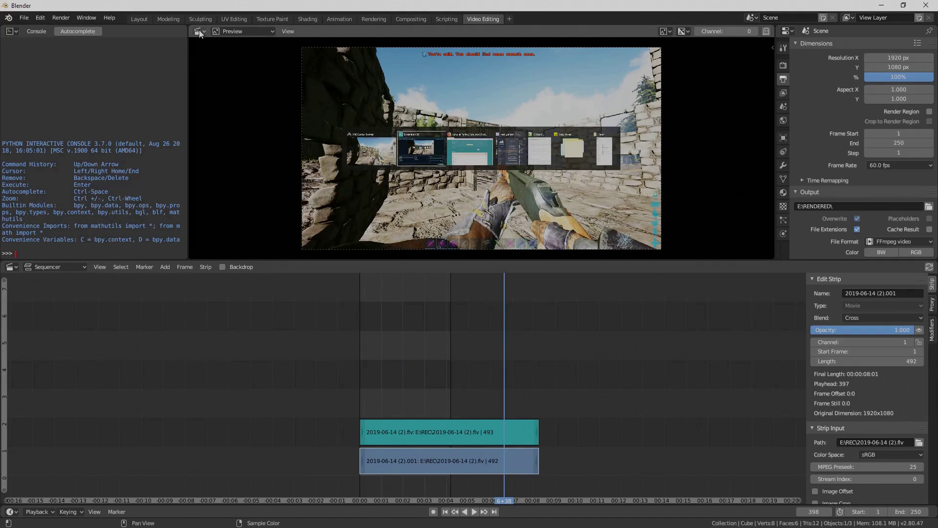
Switch the upper Preview area to the Sequencer view and scrub back and forth through the clip
left_click(239, 32)
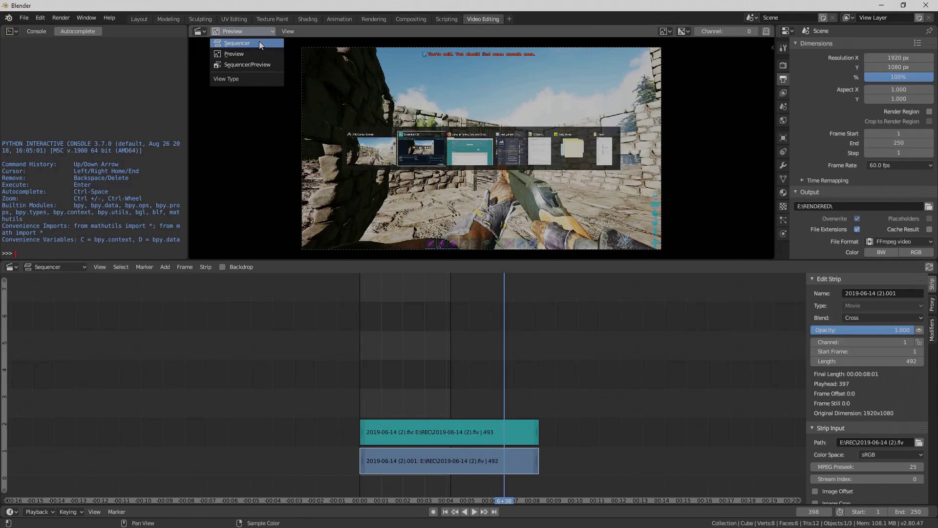
left_click(259, 43)
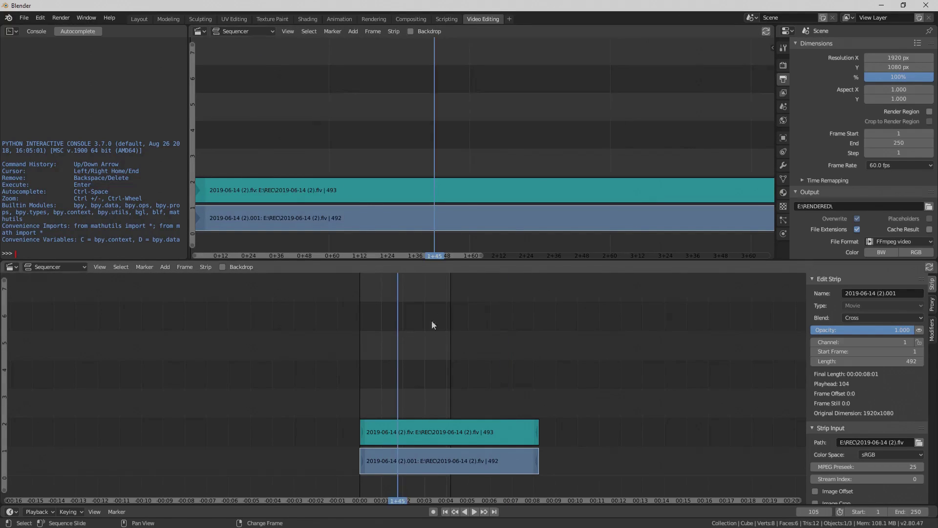
right_click_drag(463, 327, 451, 313)
scroll(497, 201, "down", 5)
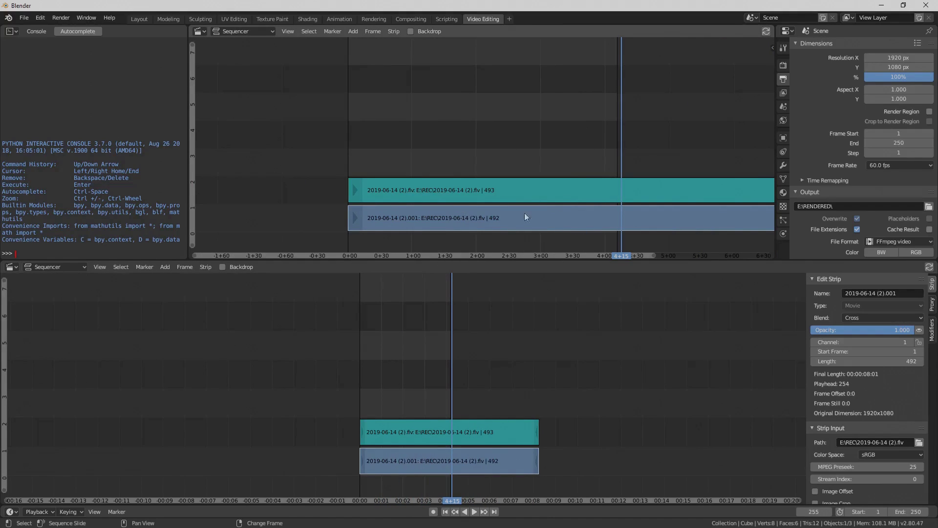
right_click_drag(524, 212, 538, 338)
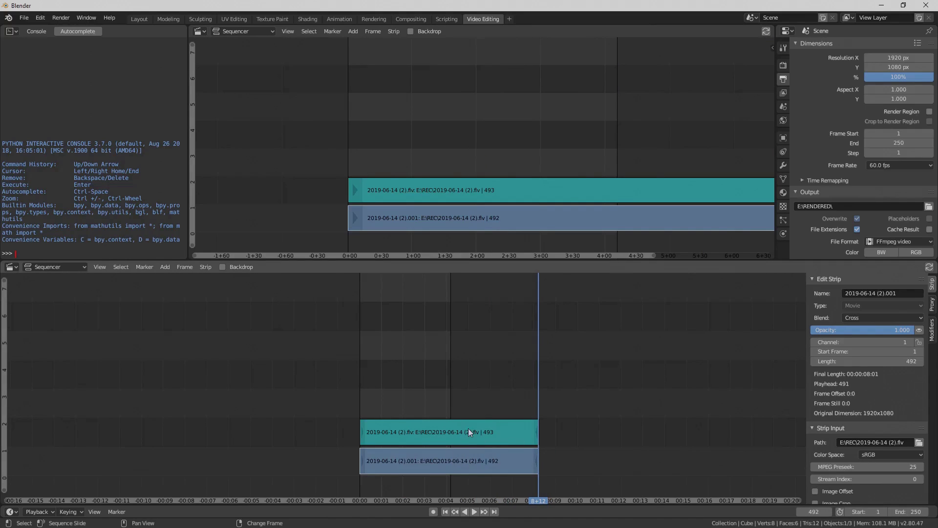
Compare the movie and sound strips' properties, ending with the teal sound strip selected to show its Sound panel
left_click(454, 428)
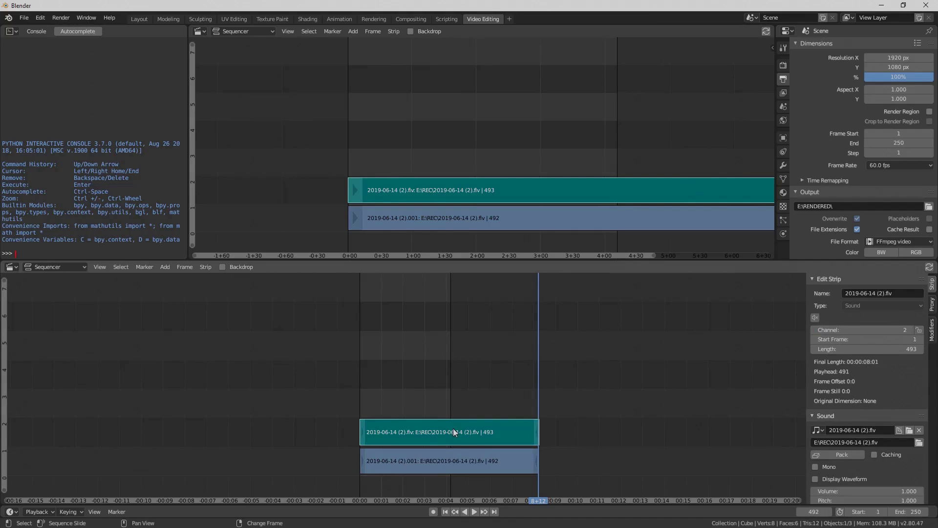
left_click(480, 470)
left_click(484, 437)
scroll(876, 371, "down", 3)
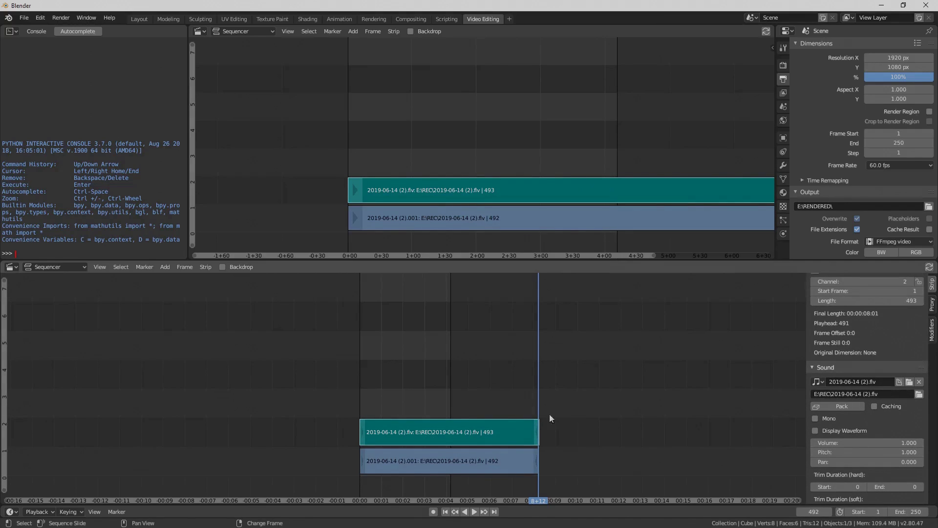
left_click(464, 459)
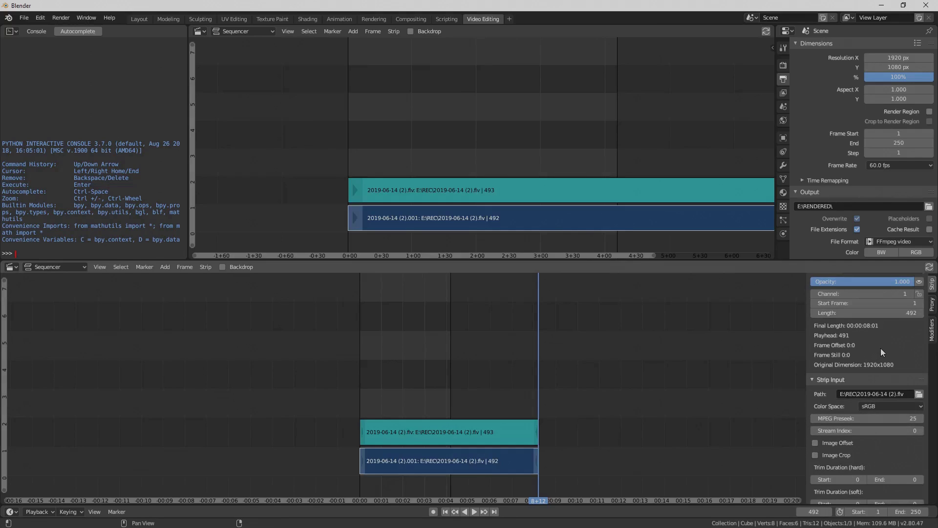
scroll(880, 347, "down", 8)
scroll(894, 344, "up", 10)
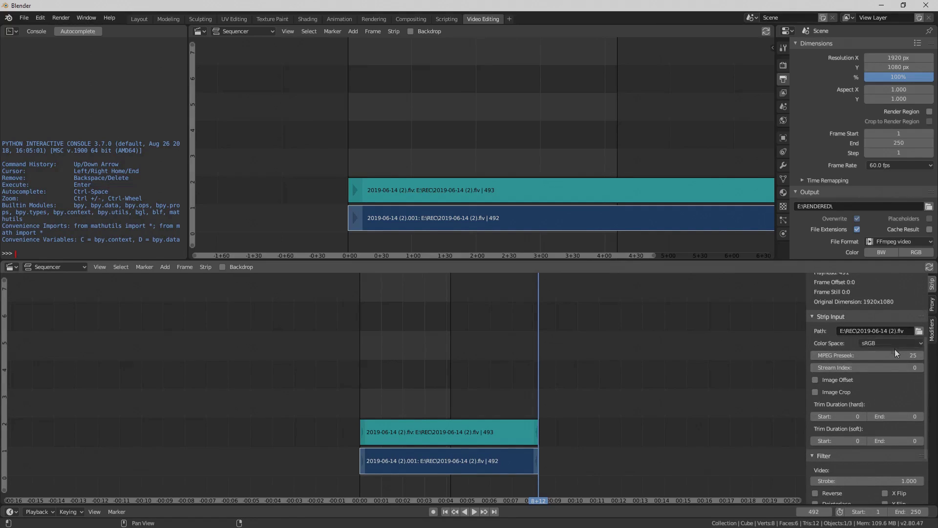
scroll(861, 397, "down", 6)
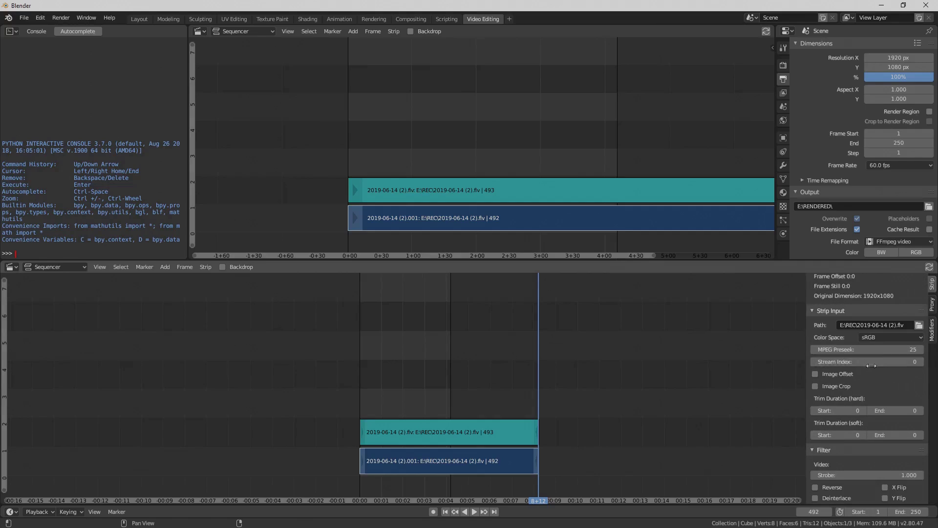
left_click(459, 432)
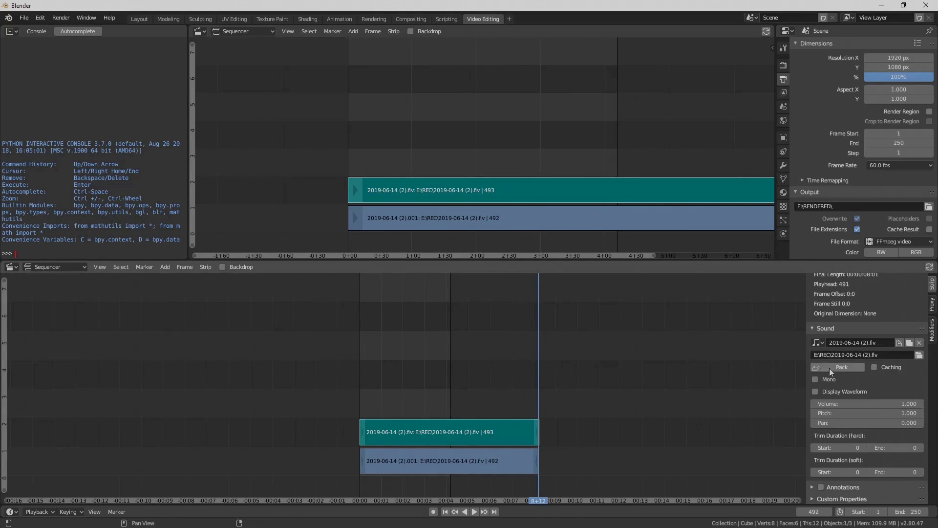
Tick Display Waveform for the sound strip and scrub the playhead back to frame 141
left_click(814, 393)
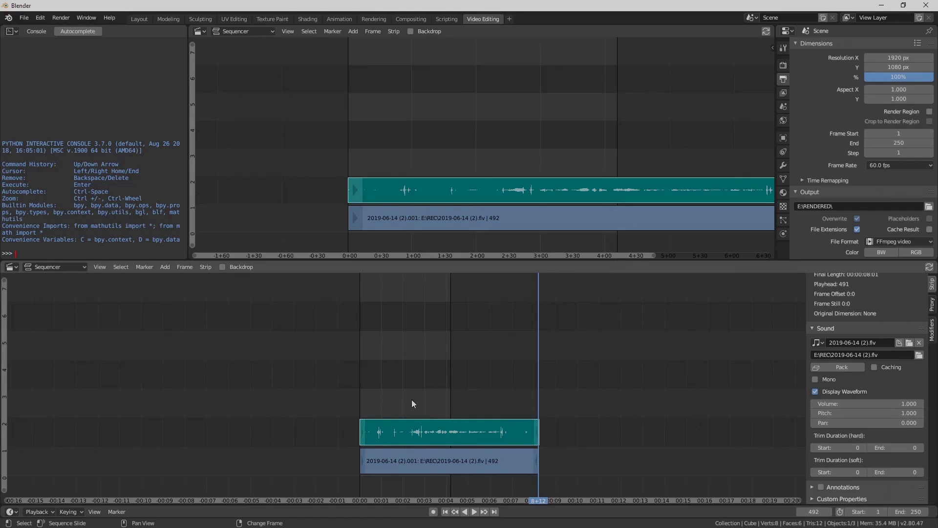
mouse_move(414, 403)
right_mouse_down()
mouse_move(447, 413)
mouse_move(460, 406)
mouse_move(437, 400)
mouse_move(491, 393)
mouse_move(423, 389)
mouse_move(410, 404)
right_mouse_up()
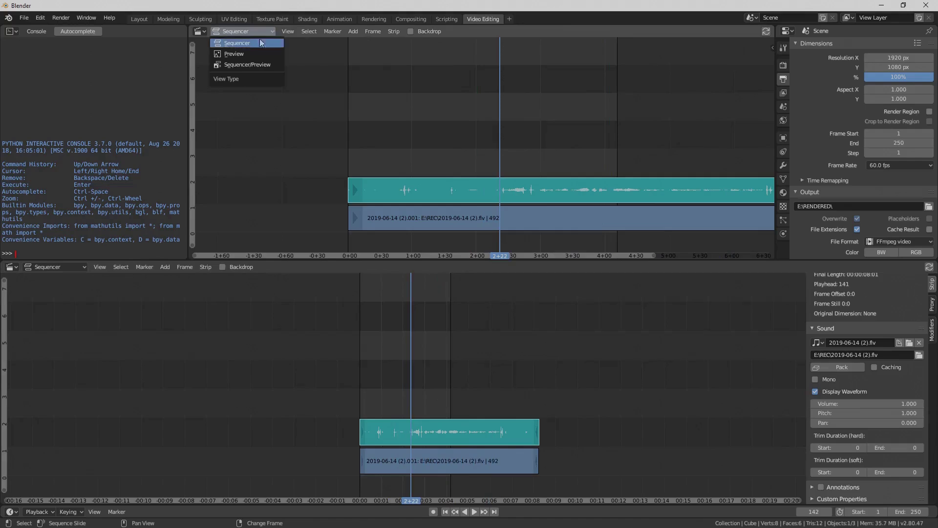
left_click(233, 54)
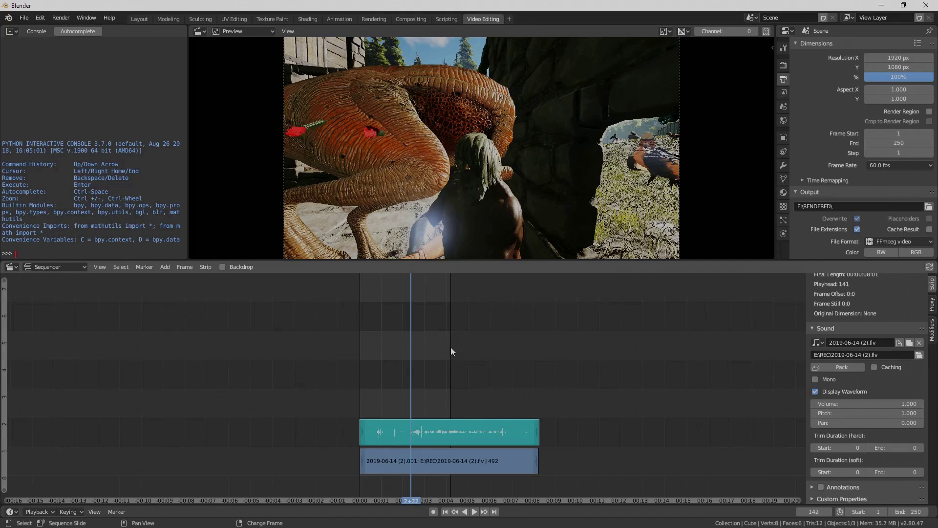
key("space")
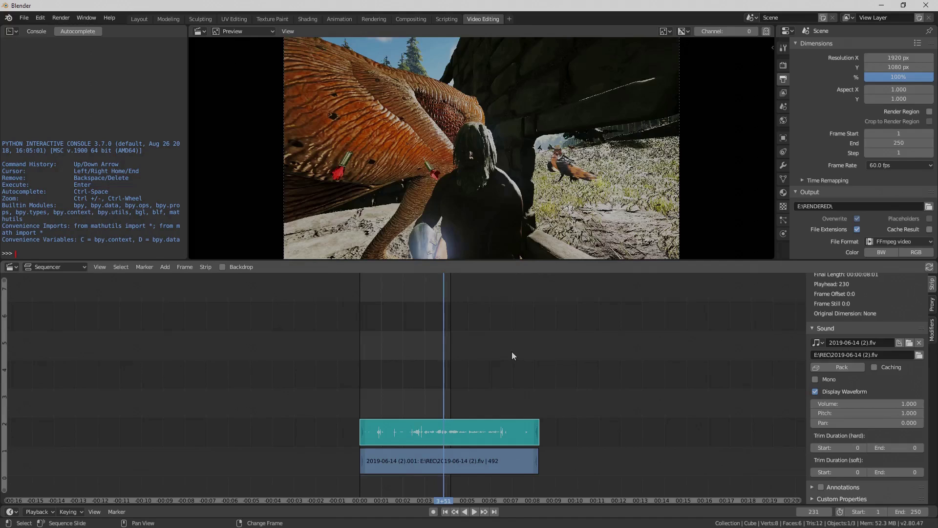
key("space")
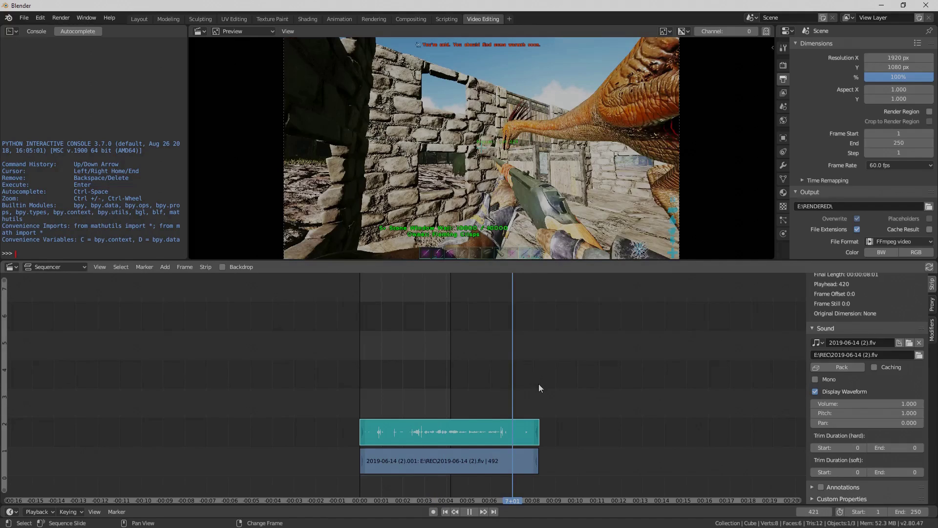
key("space")
left_click(250, 31)
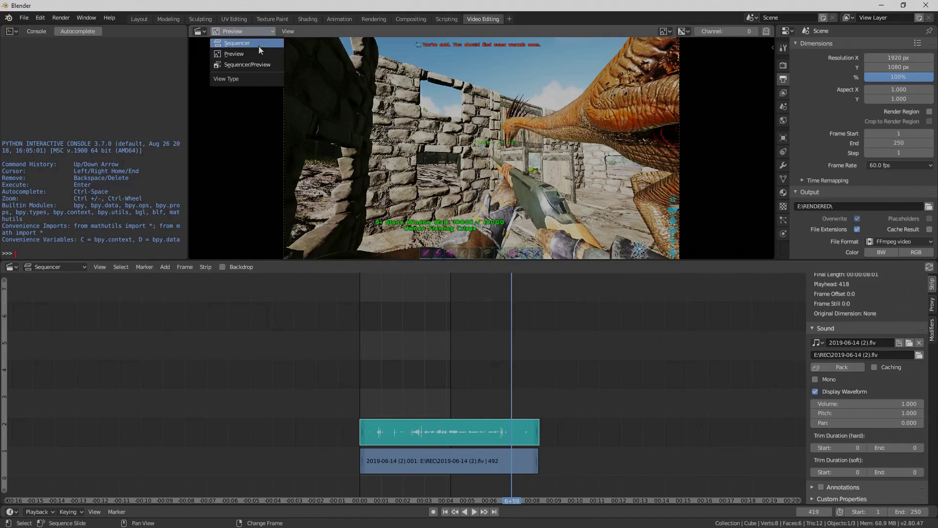
left_click(253, 54)
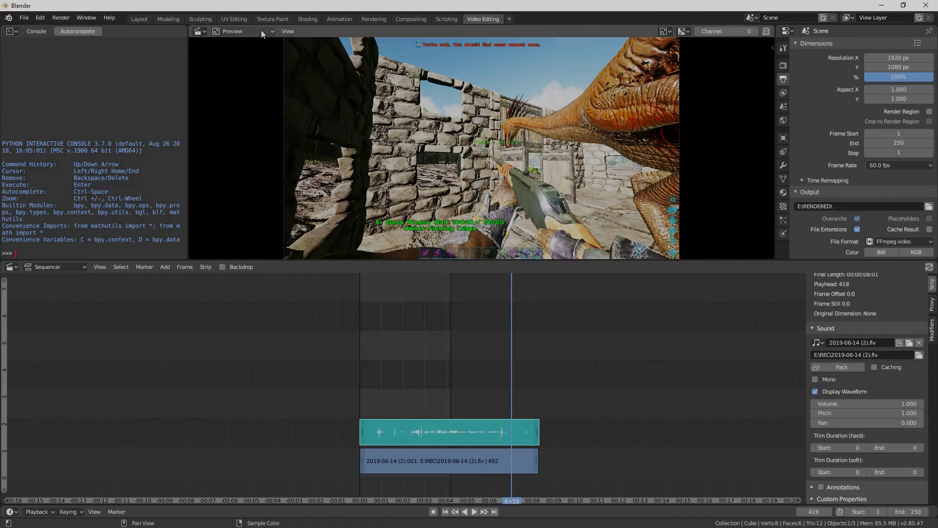
left_click(261, 31)
left_click(251, 41)
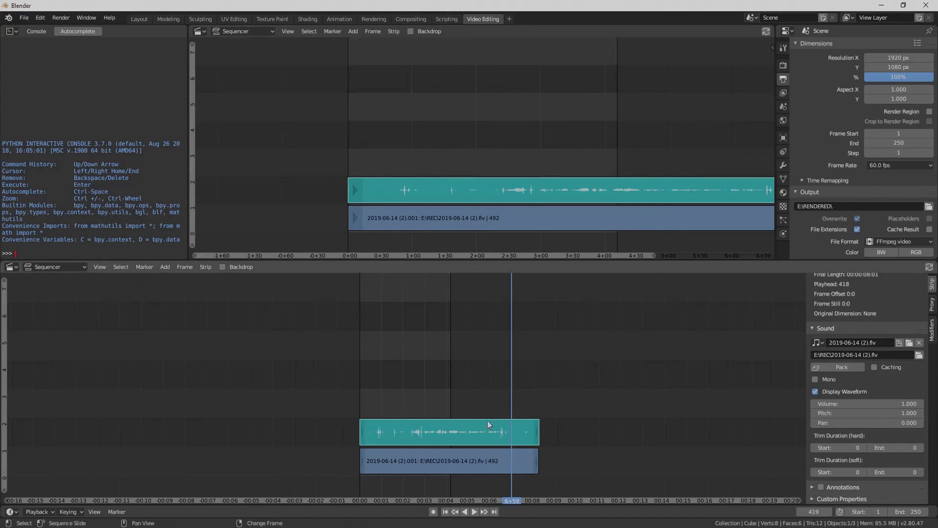
Play and scrub the clip, then set the current frame to 191
scroll(528, 384, "down", 2)
key("space")
right_click_drag(503, 389, 438, 383)
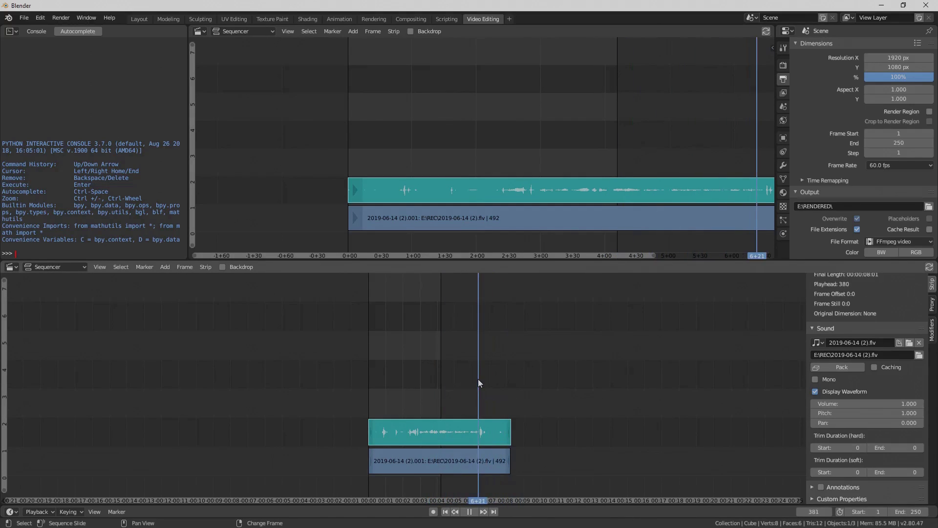
key("space")
scroll(488, 418, "up", 4)
scroll(498, 421, "up", 1)
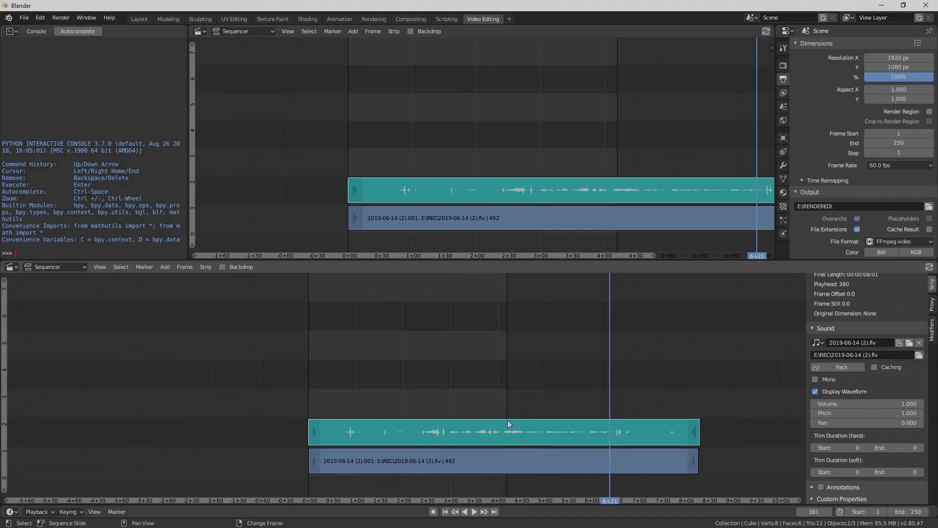
right_click(459, 385)
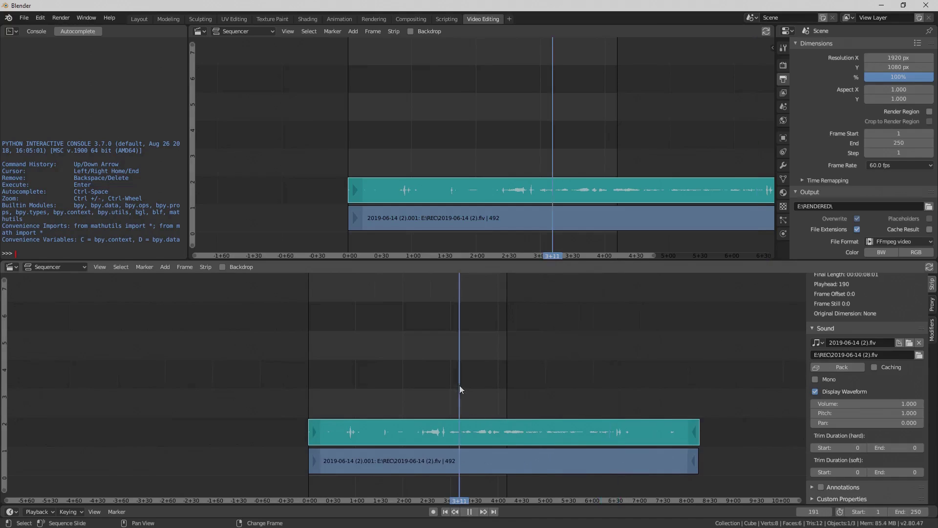
Select the movie and sound strips in turn to compare their properties, leaving only the sound strip selected
left_click(476, 435, "shift")
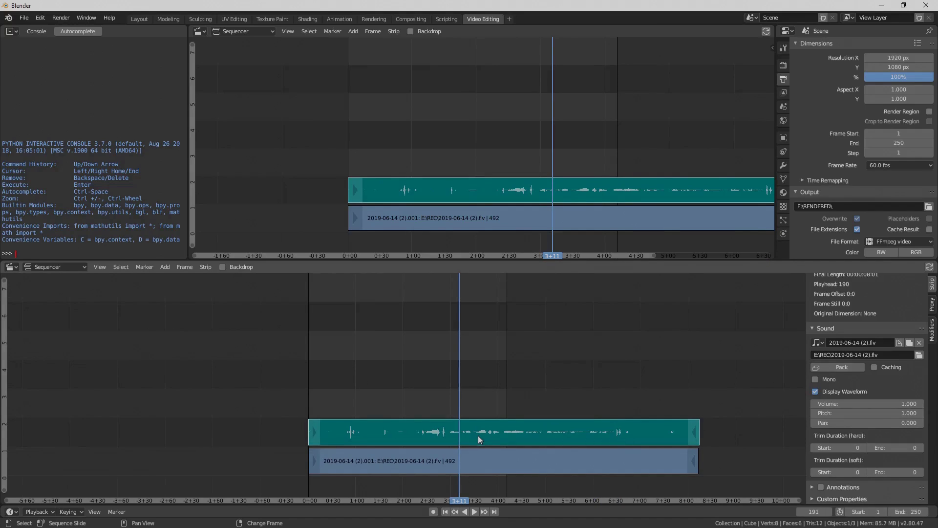
left_click(476, 464)
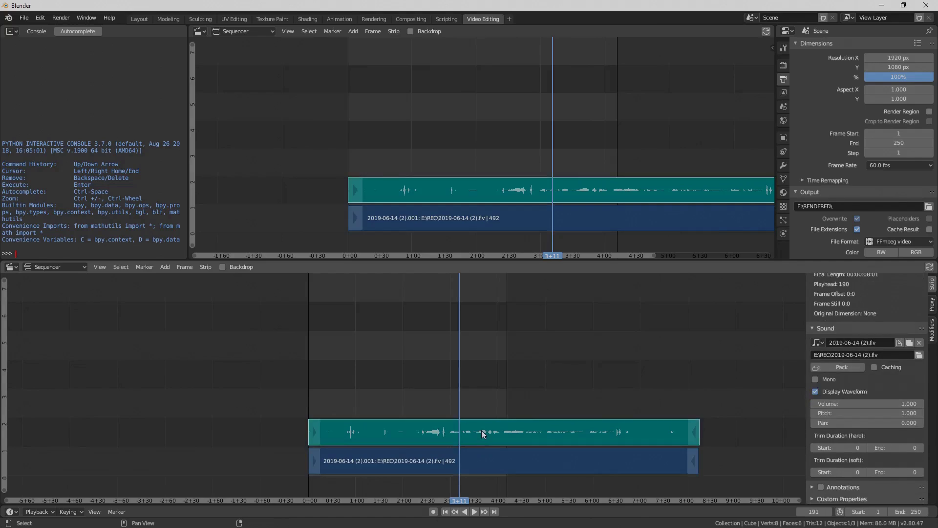
key("a")
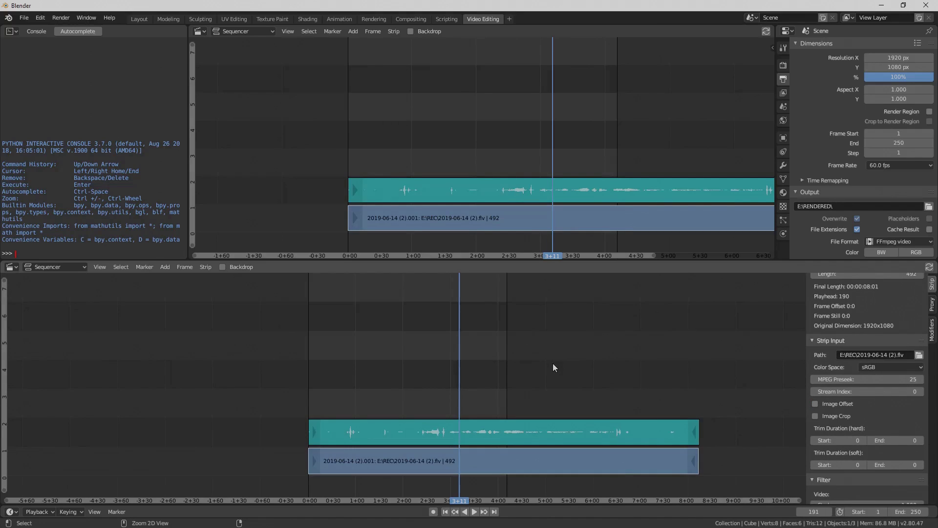
left_click(491, 430)
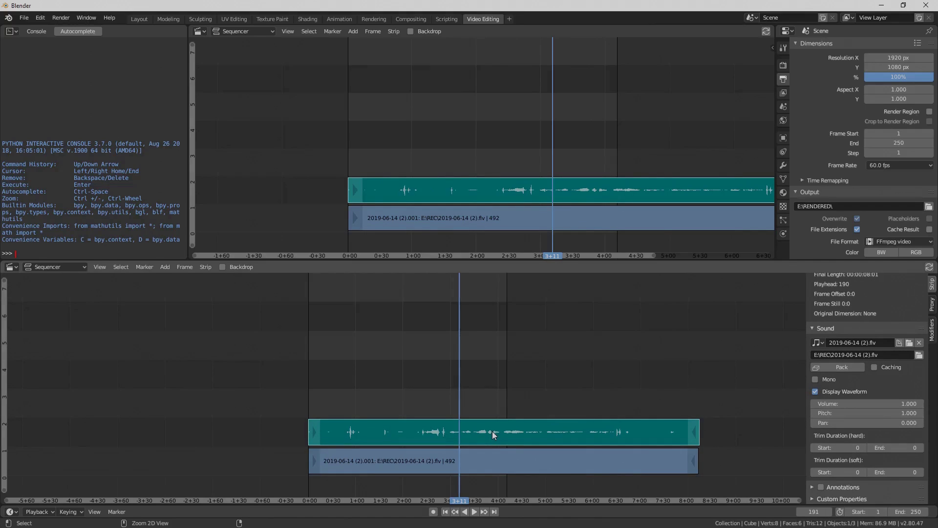
scroll(773, 468, "up", 3)
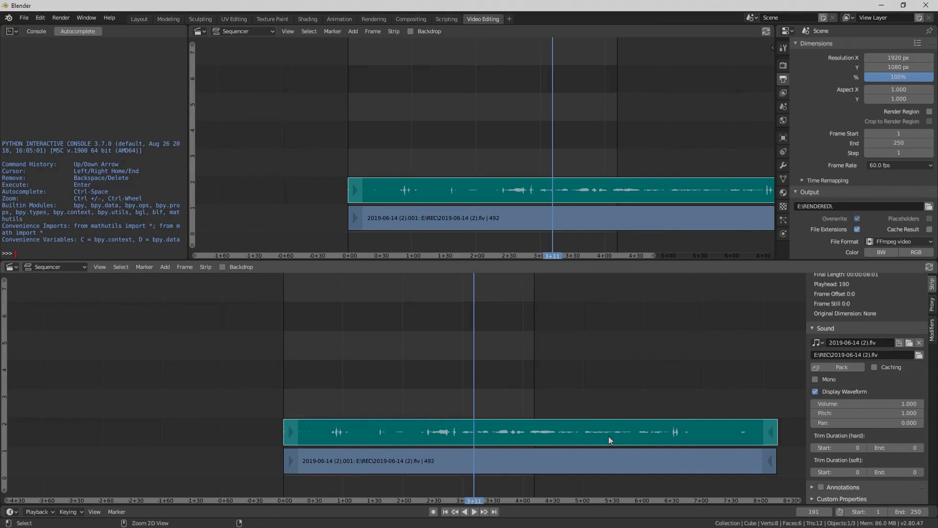
left_click(532, 465, "ctrl")
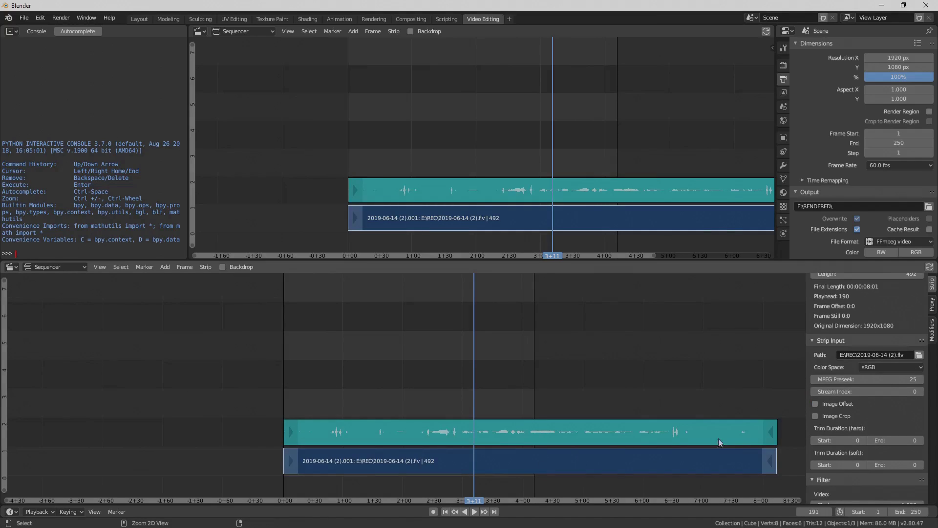
left_click(635, 438)
left_click(629, 461)
left_click(733, 439)
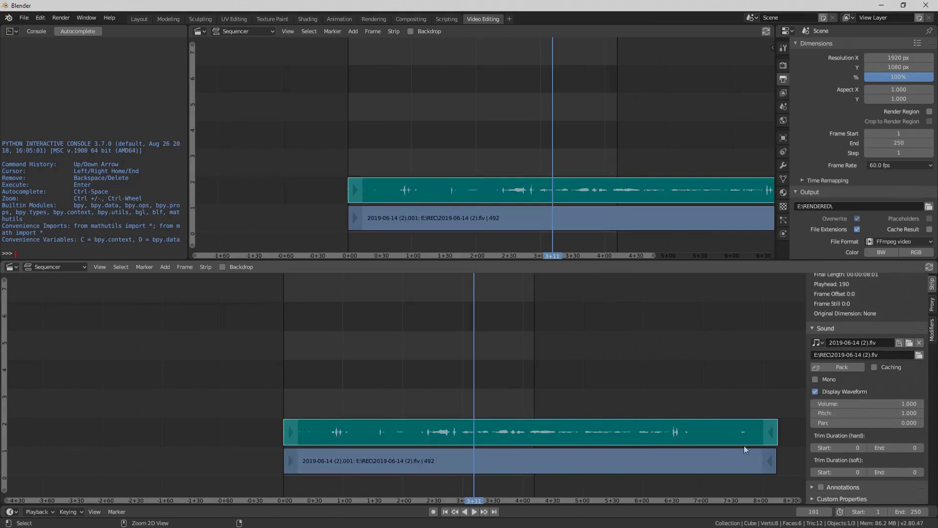
Trim the sound strip's right end back one frame to 492 and frame all strips in view
left_click(771, 433)
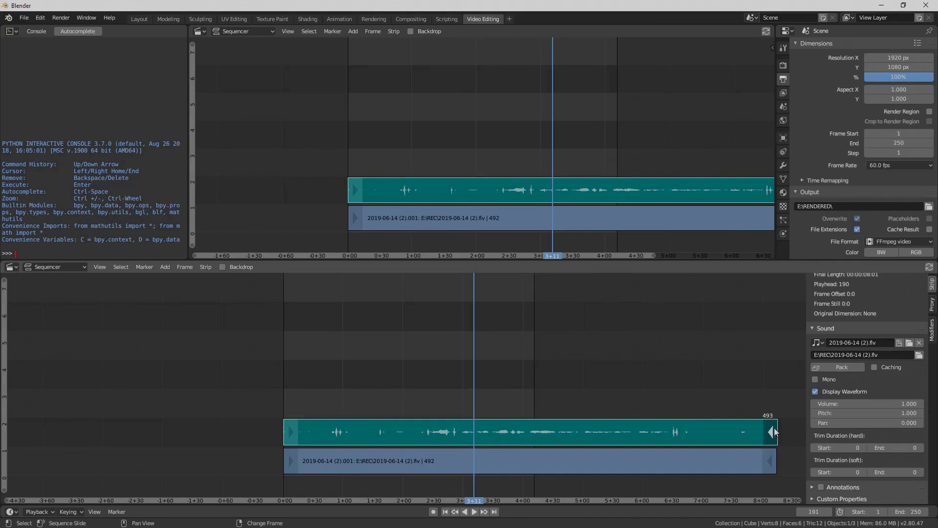
scroll(708, 455, "up", 4)
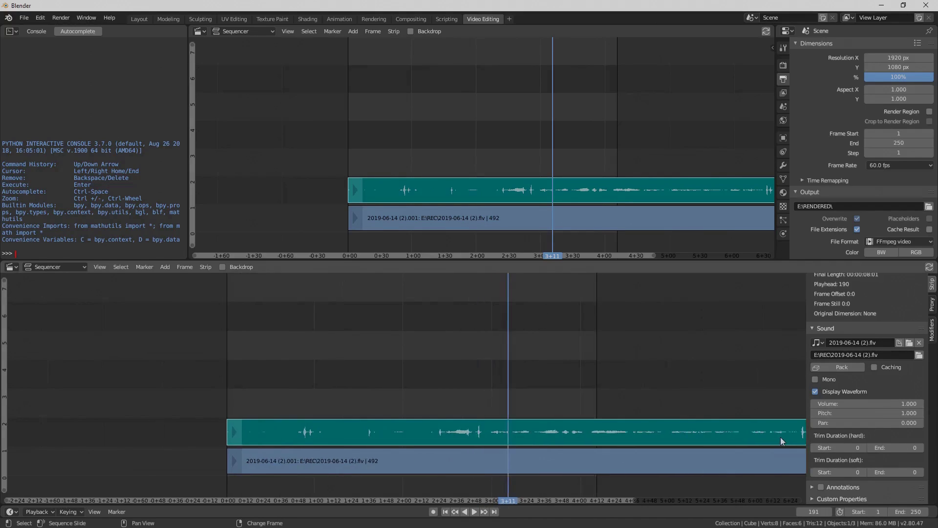
left_click_drag(508, 501, 831, 486)
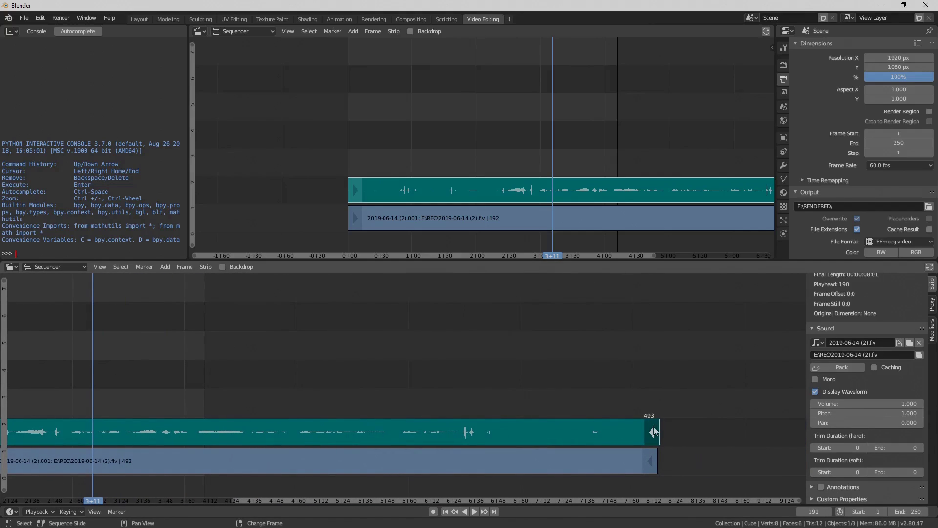
mouse_move(652, 431)
left_mouse_down()
mouse_move(556, 430)
mouse_move(669, 426)
mouse_move(604, 429)
mouse_move(651, 432)
left_mouse_up()
scroll(500, 423, "down", 2)
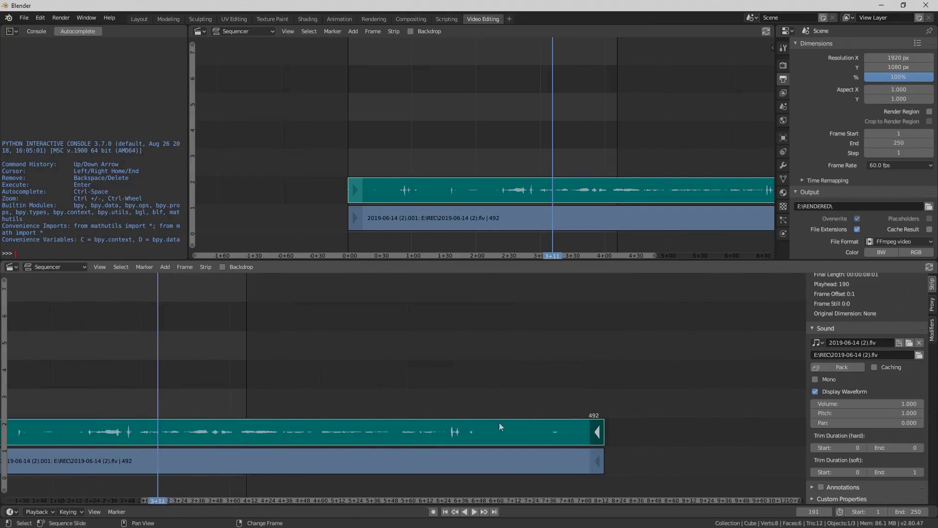
key("Home")
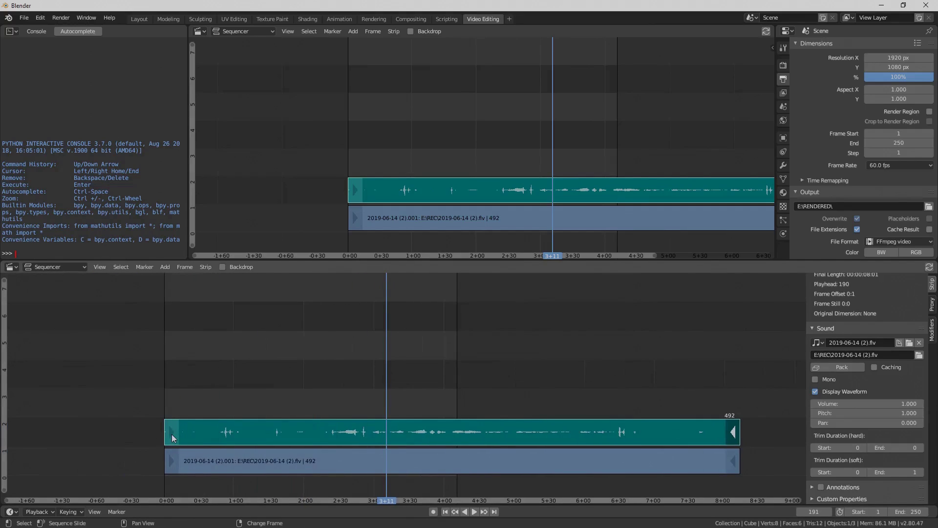
Check the sound strip's left handle at frame 1, then reselect the sound and movie strips
left_click(171, 434)
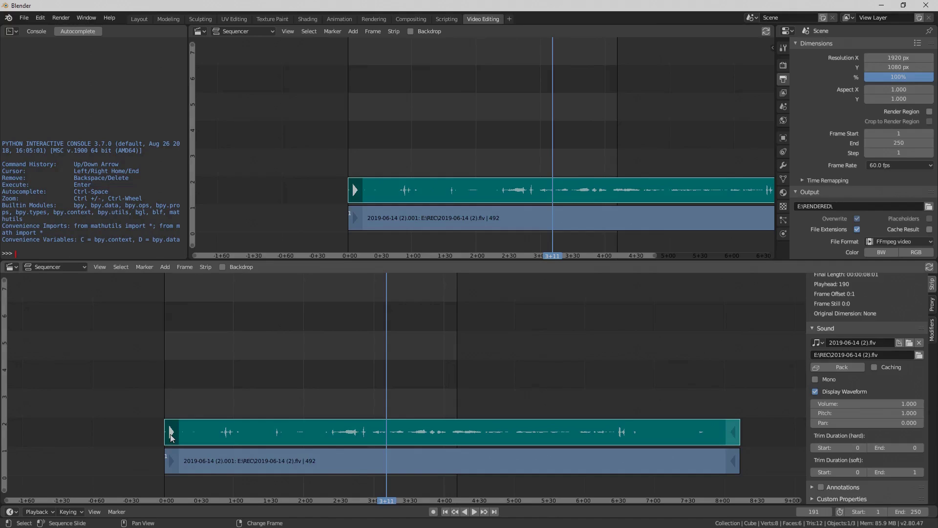
left_click_drag(171, 434, 174, 440)
left_click(549, 431)
left_click(471, 431, "ctrl")
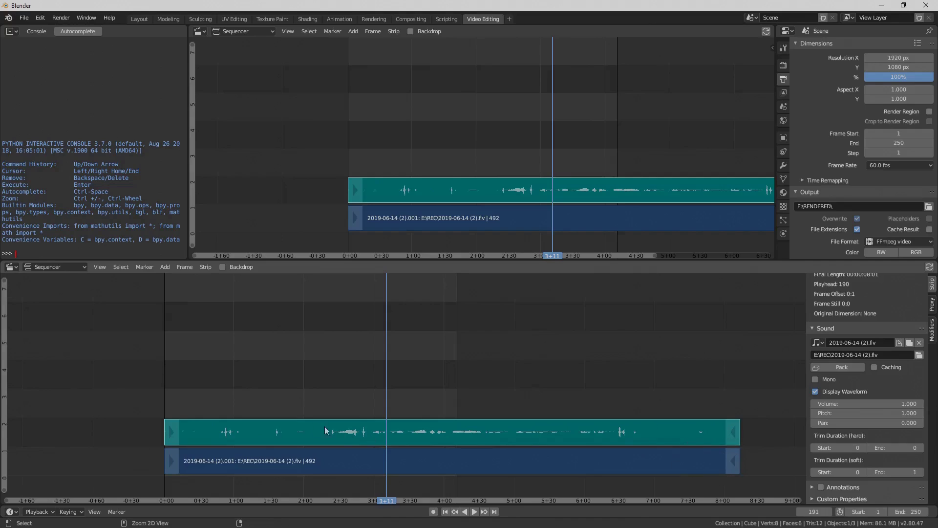
left_click(486, 433)
left_click(486, 437, "ctrl")
left_click(486, 437)
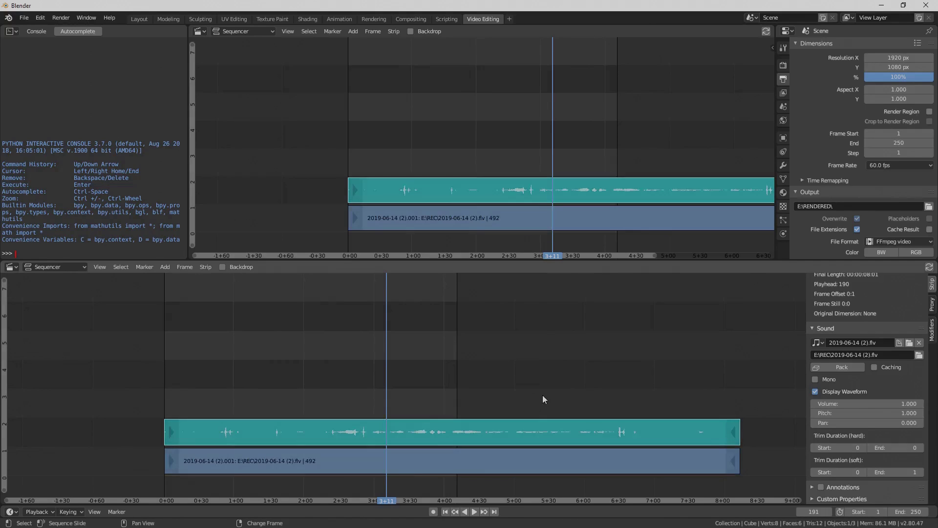
left_click_drag(733, 432, 731, 432)
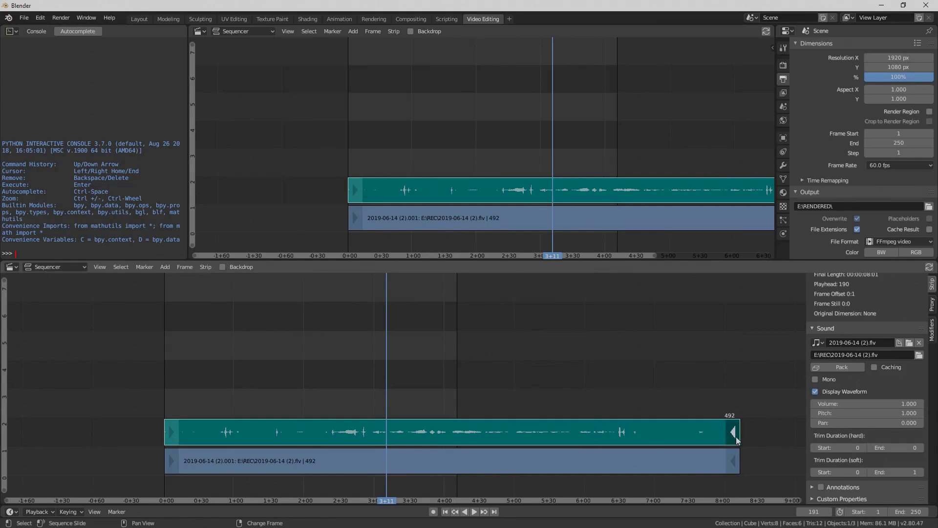
left_click(485, 430)
mouse_move(417, 434)
left_mouse_down()
mouse_move(380, 374)
mouse_move(339, 401)
mouse_move(486, 402)
mouse_move(453, 454)
mouse_move(432, 422)
mouse_move(443, 344)
mouse_move(435, 391)
mouse_move(434, 342)
mouse_move(379, 411)
mouse_move(355, 408)
mouse_move(388, 398)
mouse_move(402, 366)
mouse_move(426, 402)
mouse_move(417, 442)
left_mouse_up()
key("y")
key("x")
key("x")
left_click(320, 463)
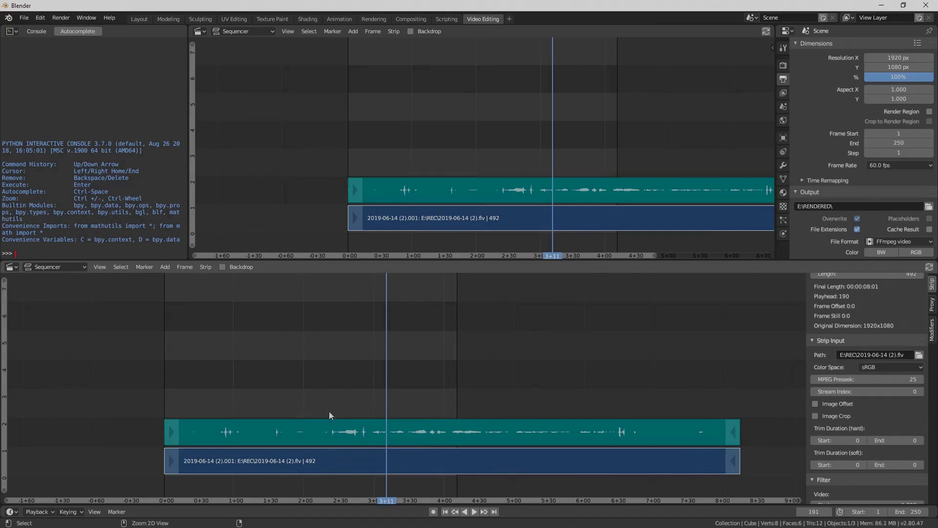
key("a")
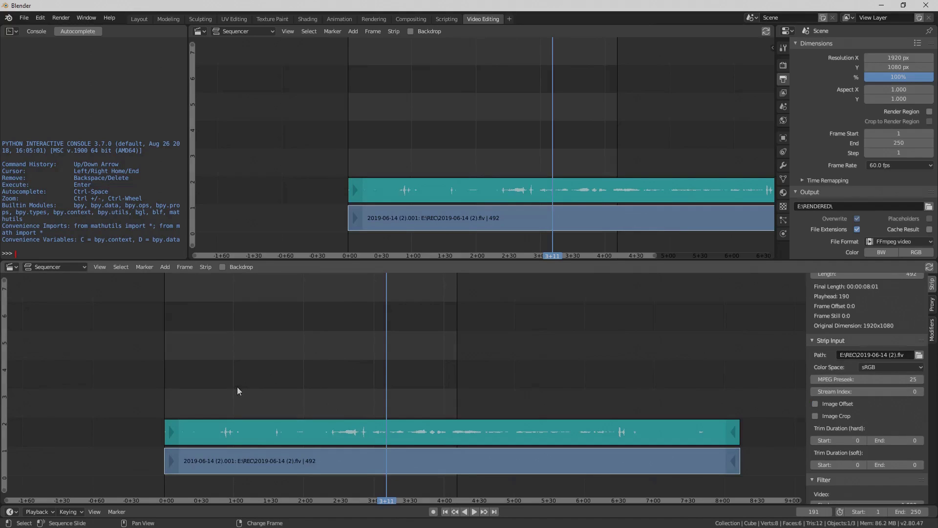
left_click(372, 434)
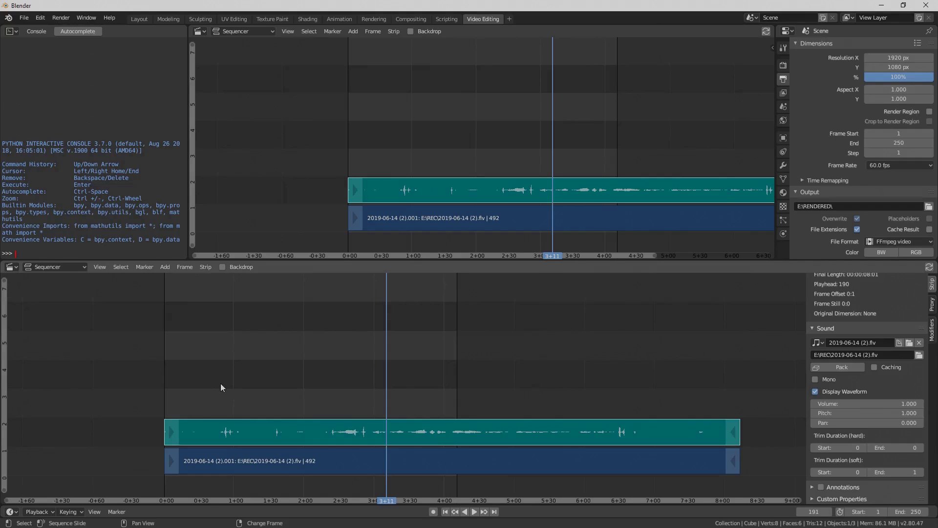
Split the movie and sound strips at frame 45 and push the right-hand pieces later
mouse_move(221, 383)
right_mouse_down()
mouse_move(234, 374)
mouse_move(213, 375)
mouse_move(216, 386)
right_mouse_up()
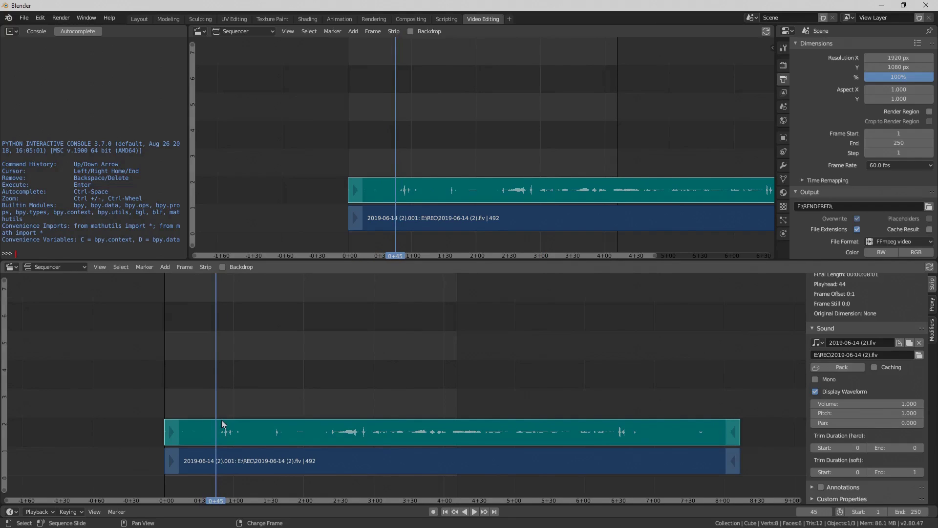
key("k")
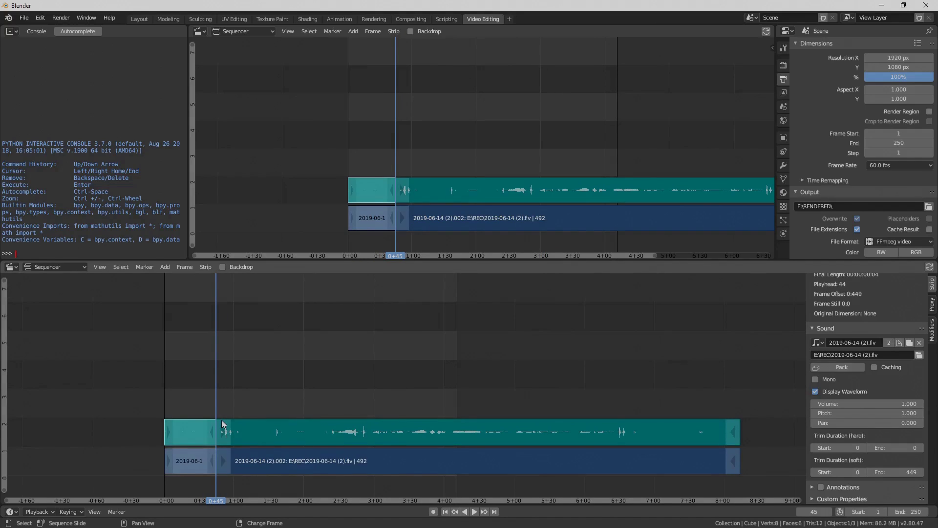
left_click(225, 433)
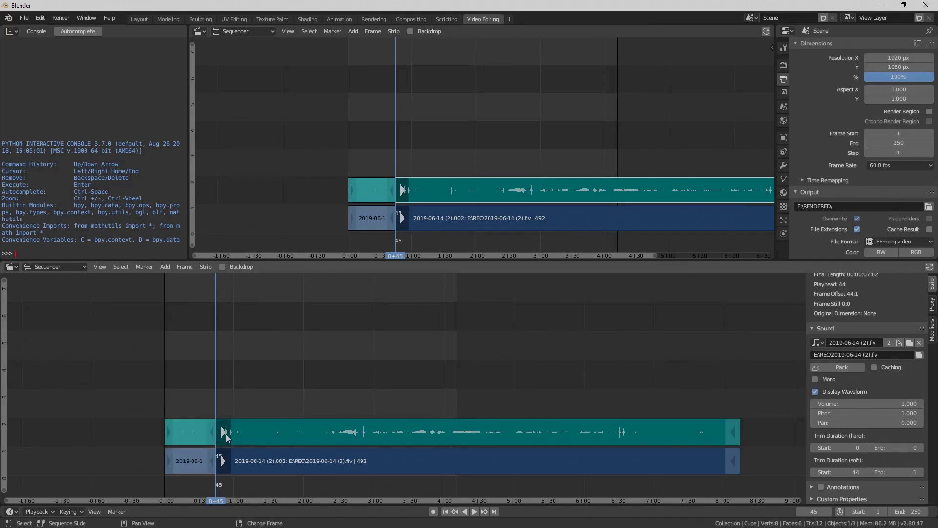
left_click_drag(226, 434, 284, 436)
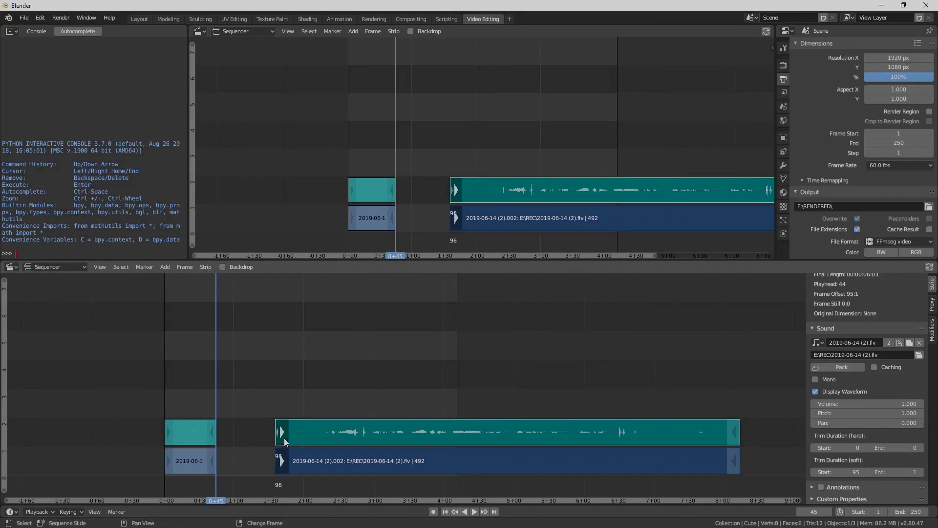
Trim the left pieces' ends back and slide the right-hand pieces left to close the gap
left_click(212, 433)
left_click_drag(212, 435, 202, 435)
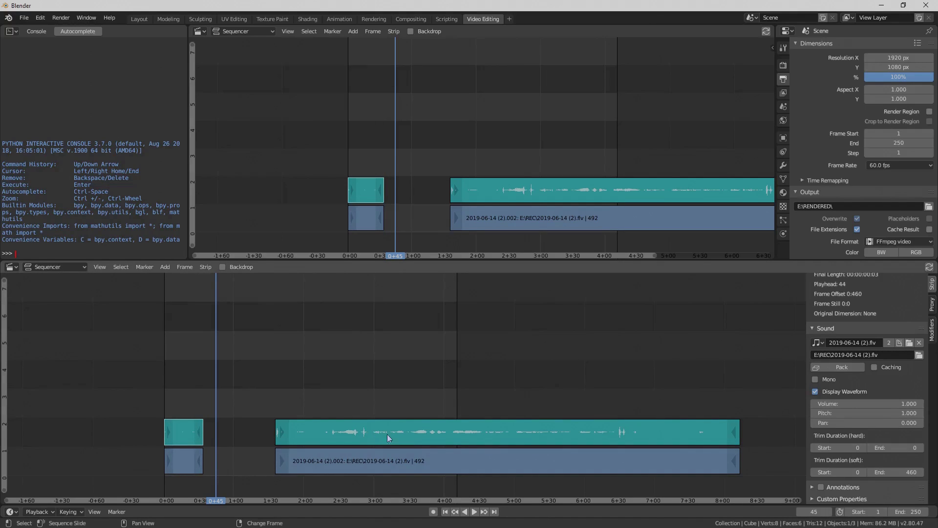
left_click(432, 438)
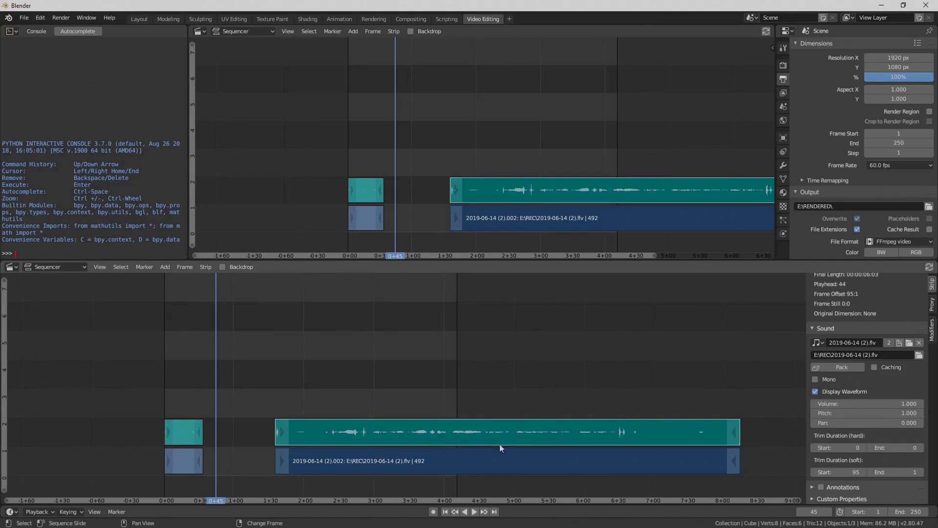
left_click_drag(478, 434, 312, 421)
key("BackSpace")
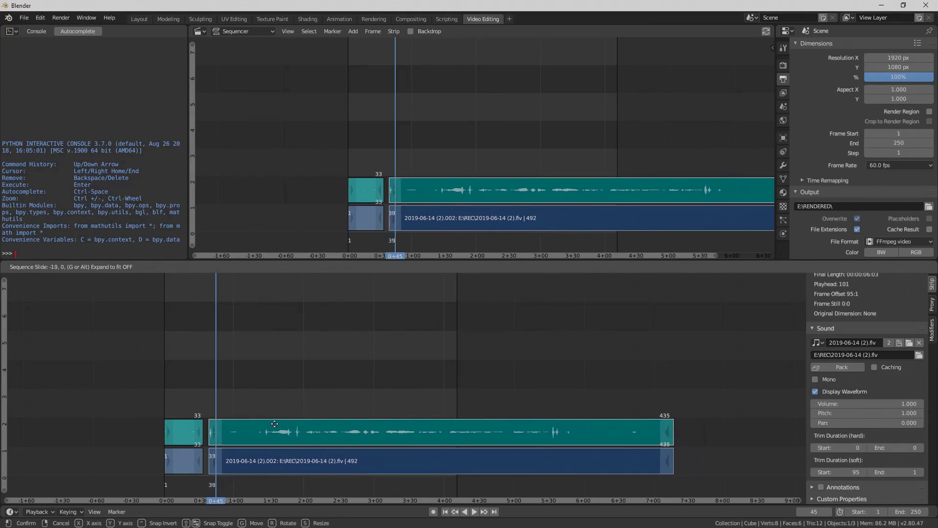
left_click(263, 366)
mouse_move(229, 379)
right_mouse_down()
mouse_move(217, 385)
mouse_move(289, 374)
mouse_move(234, 379)
right_mouse_up()
key("space")
key("space")
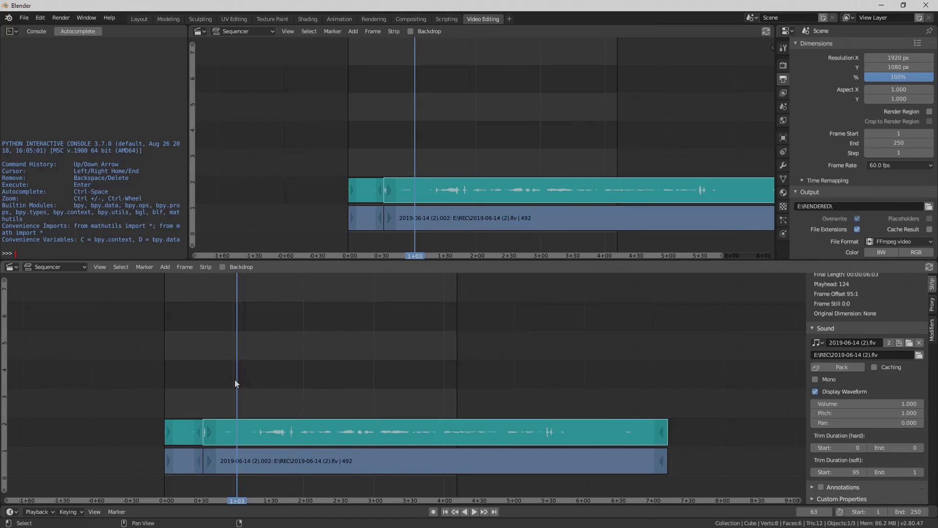
key("shift+a")
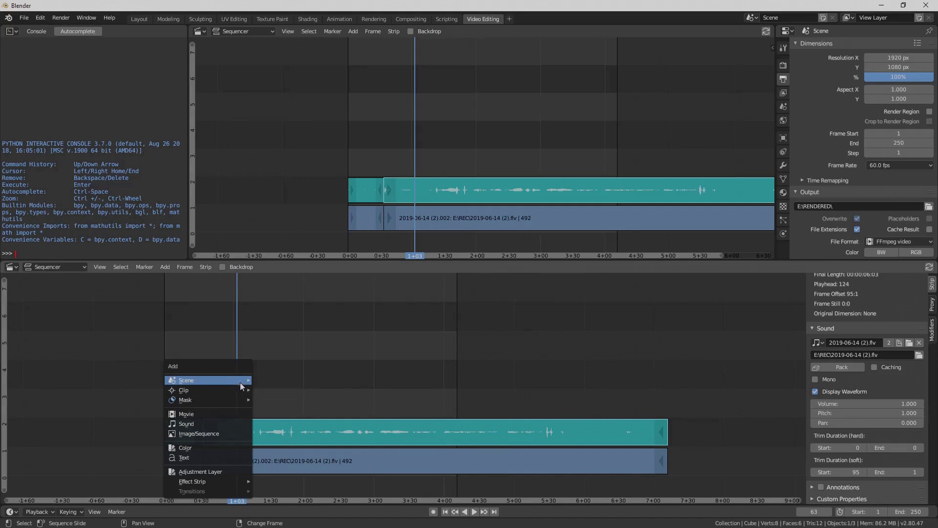
key("Escape")
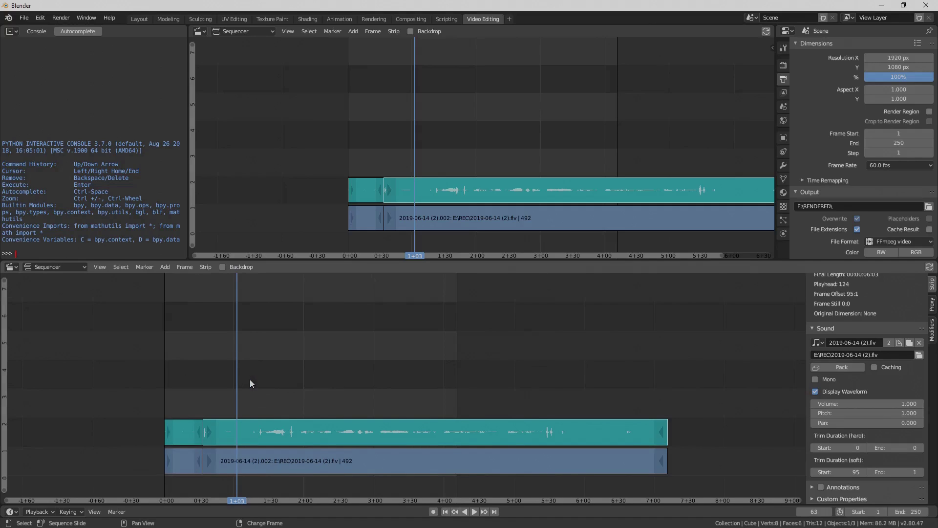
right_click_drag(219, 381, 205, 382)
key("shift+a")
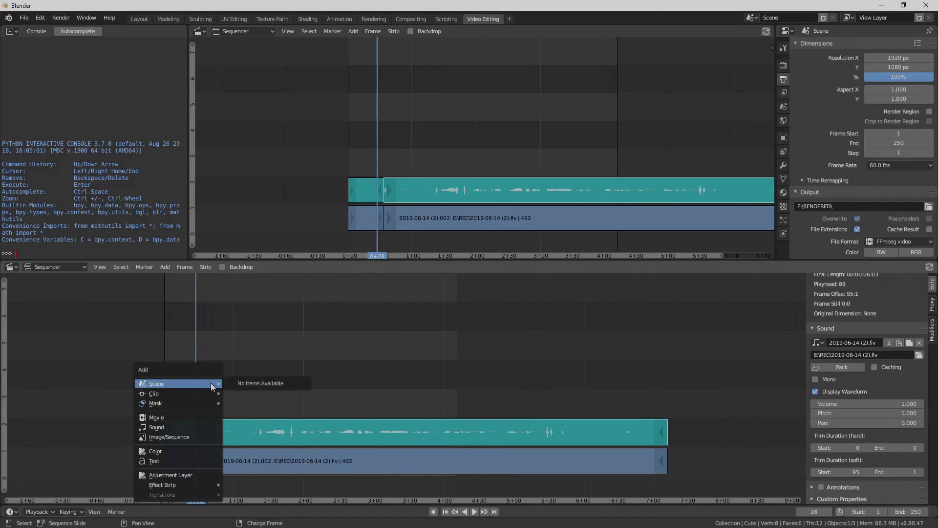
key("Escape")
scroll(903, 382, "up", 5)
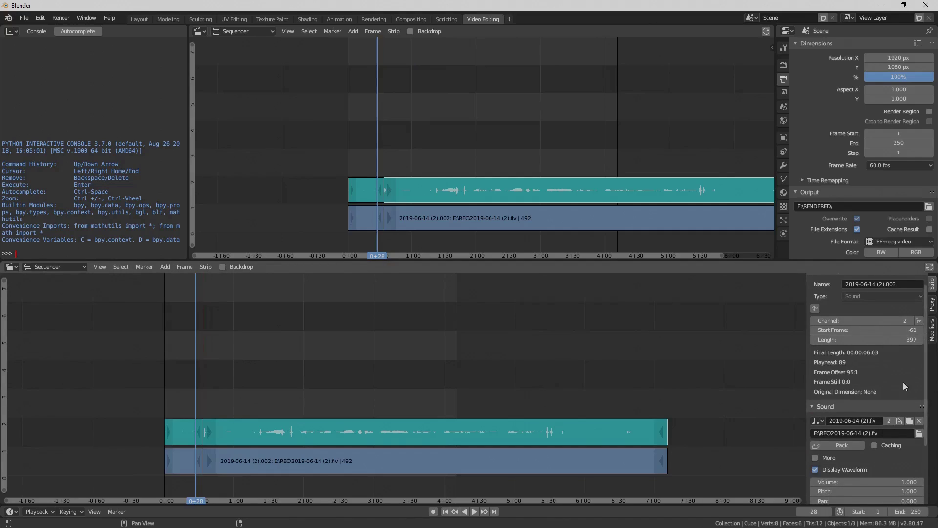
left_click(440, 429)
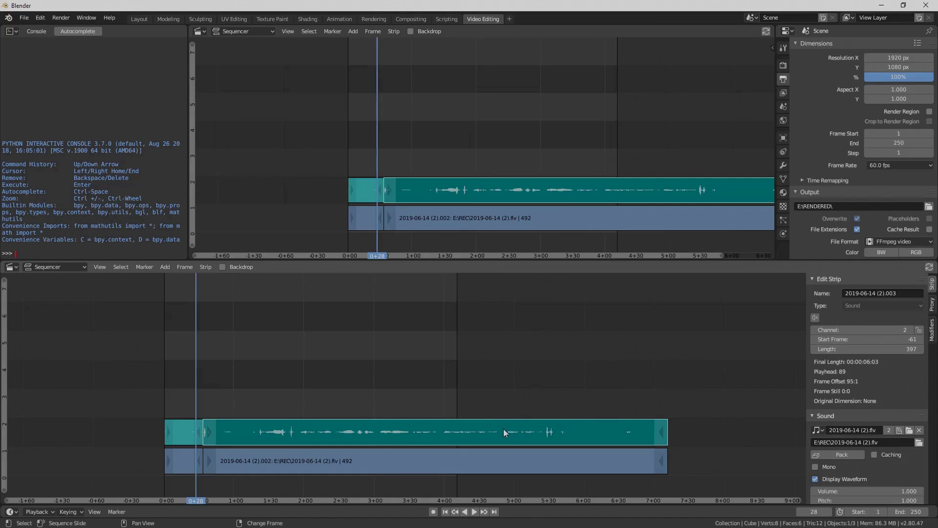
scroll(887, 392, "down", 4)
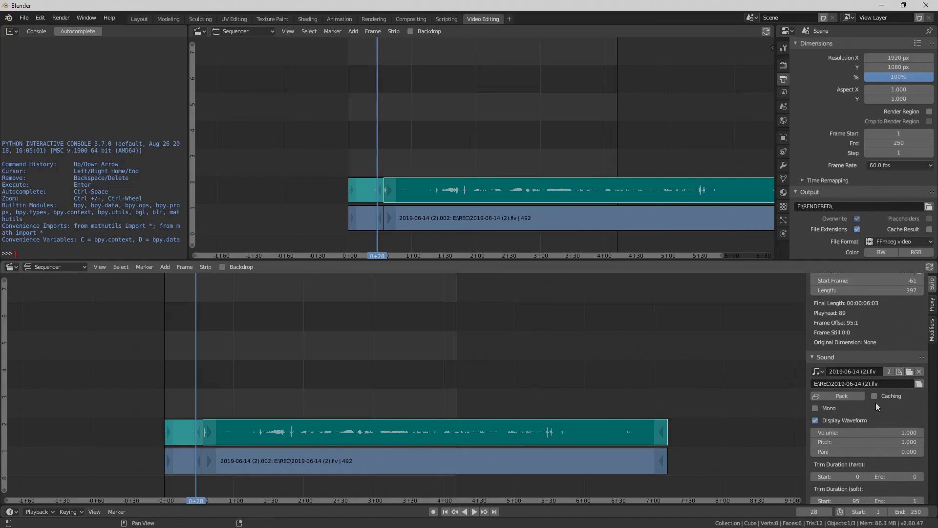
left_click(886, 410)
type("8.1")
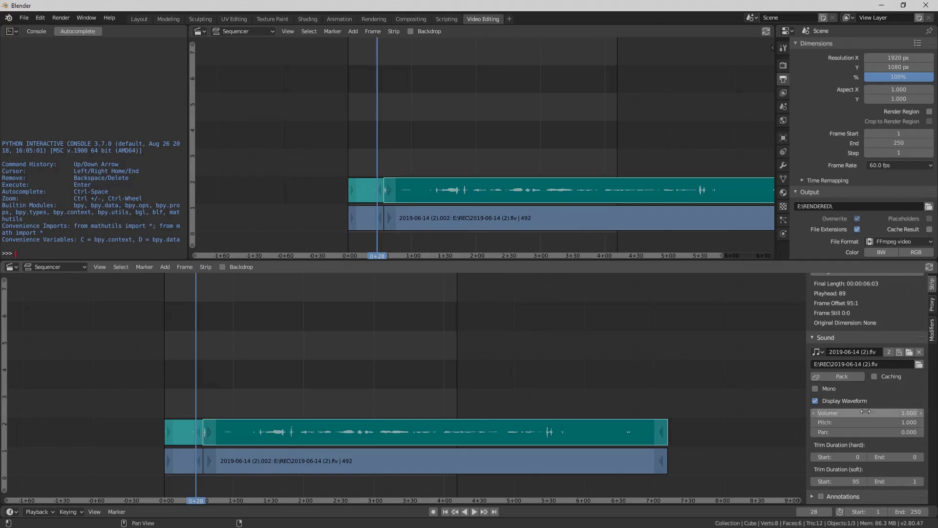
key("Return")
left_click(891, 411)
type("0.0")
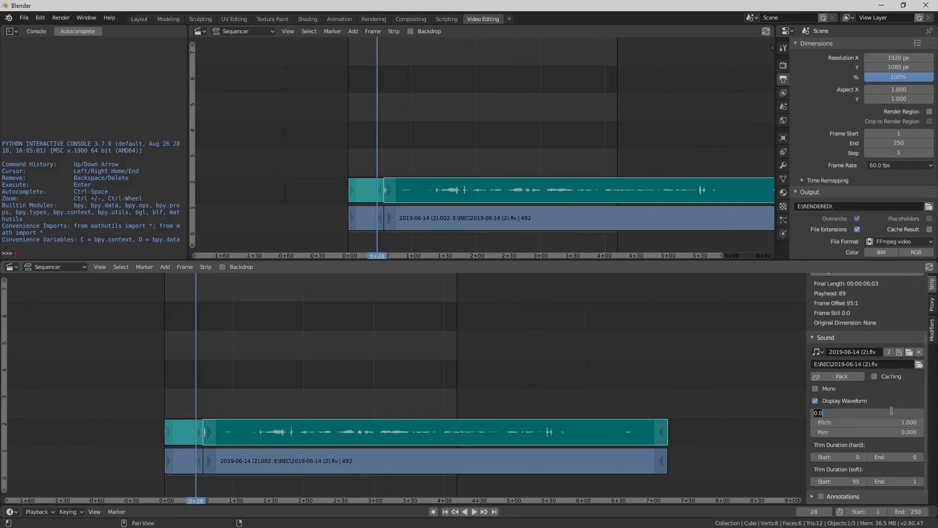
key("BackSpace")
key("BackSpace")
key("BackSpace")
type("1")
key("Return")
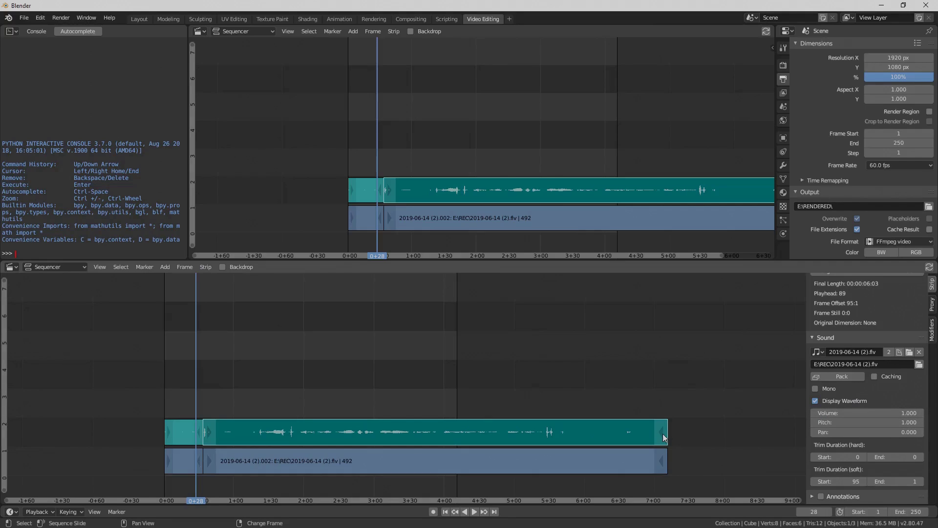
Drag the movie and sound strips' right handles left so both end at frame 353
left_click(663, 461, "shift")
left_click_drag(663, 467, 573, 461)
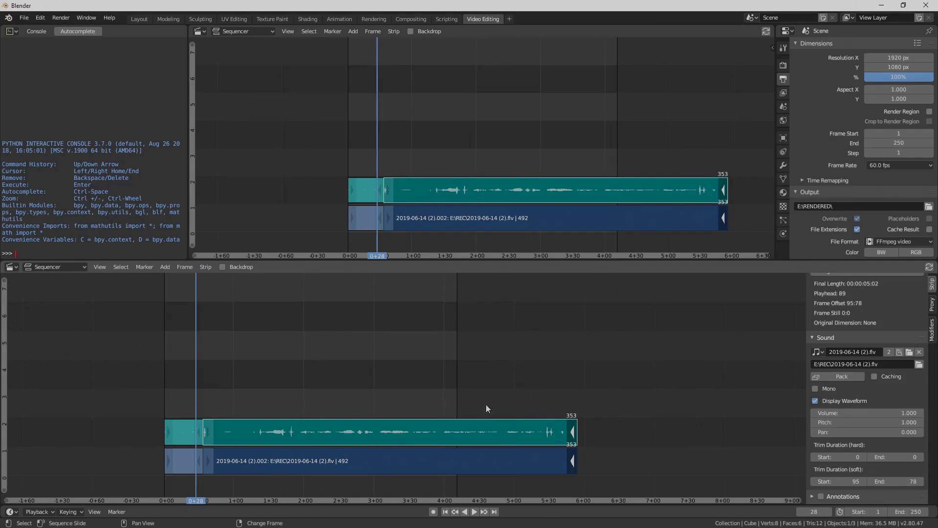
left_click(208, 430)
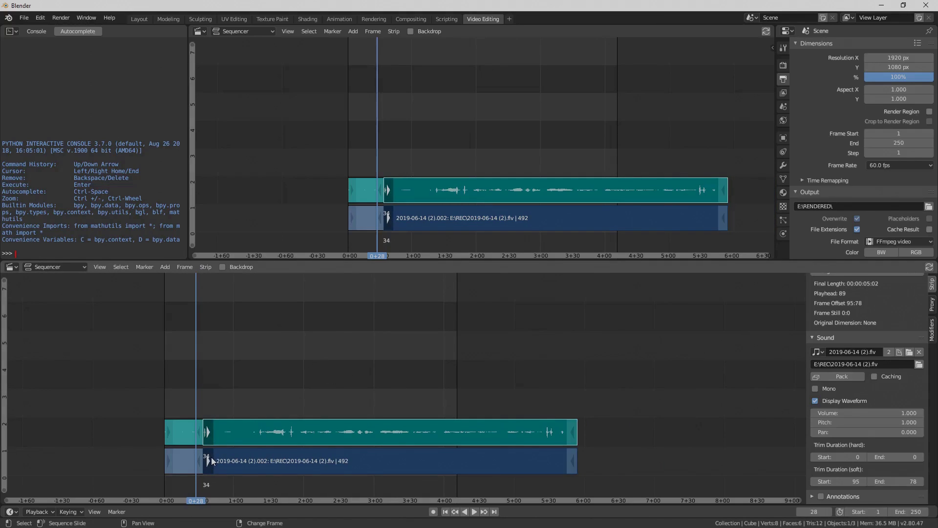
left_click(211, 456)
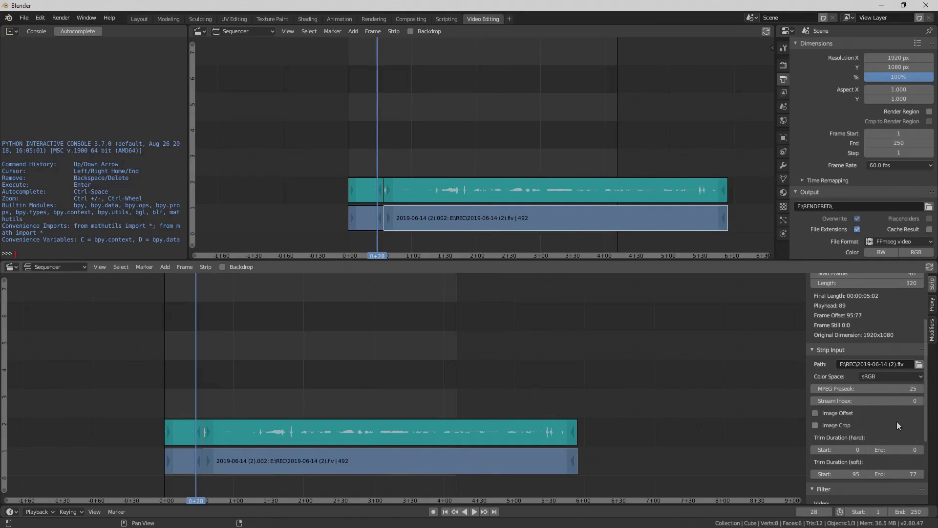
scroll(894, 423, "down", 2)
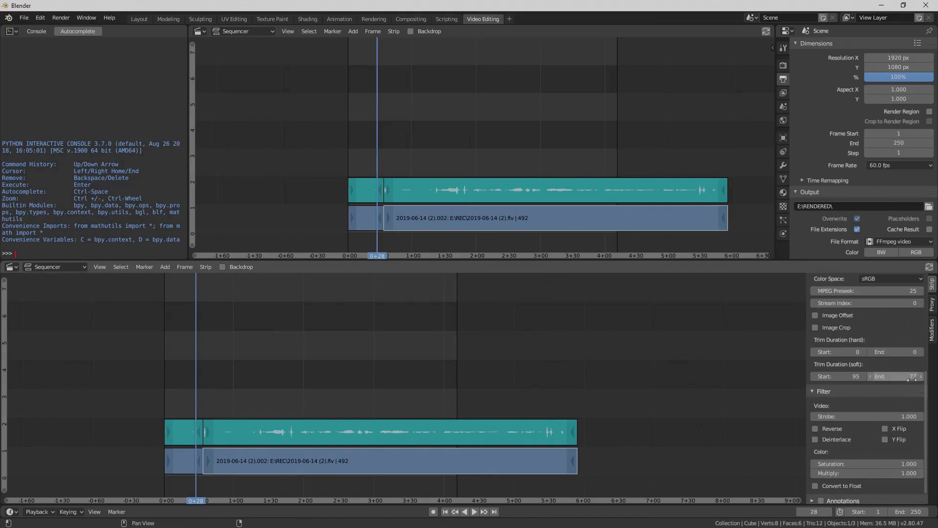
scroll(901, 405, "down", 1)
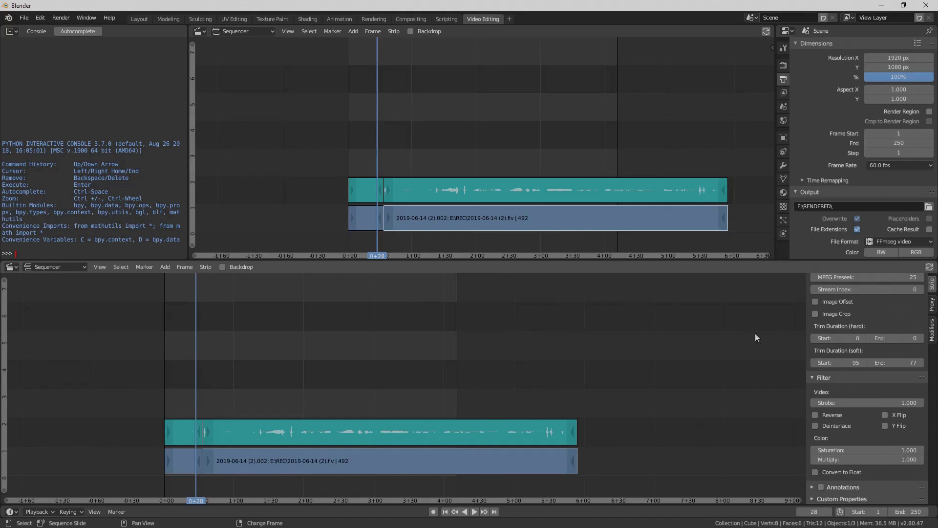
scroll(866, 339, "up", 8)
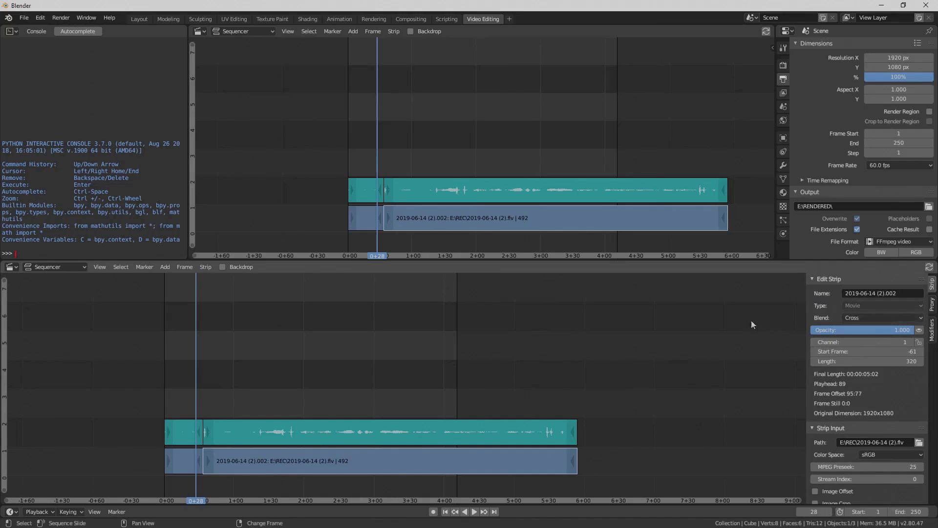
left_click(319, 461)
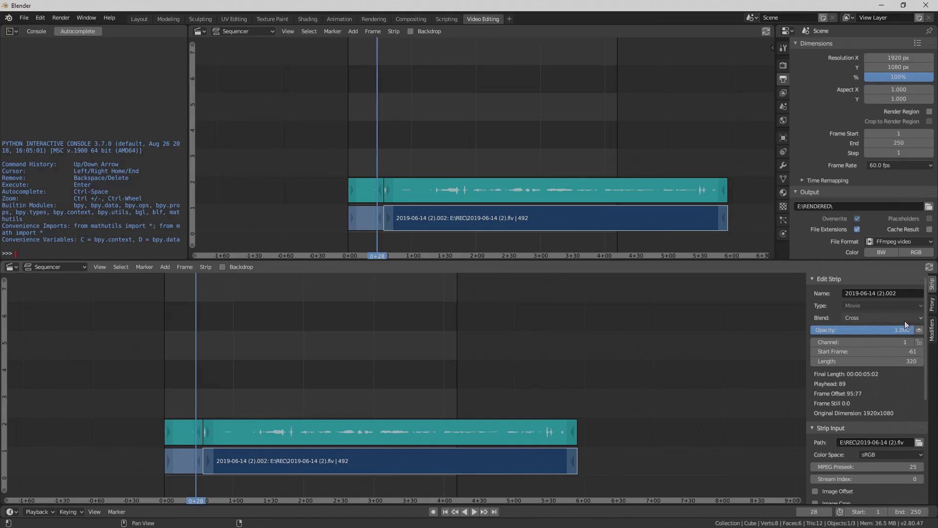
mouse_move(901, 330)
left_mouse_down()
mouse_move(879, 329)
mouse_move(901, 330)
left_mouse_up()
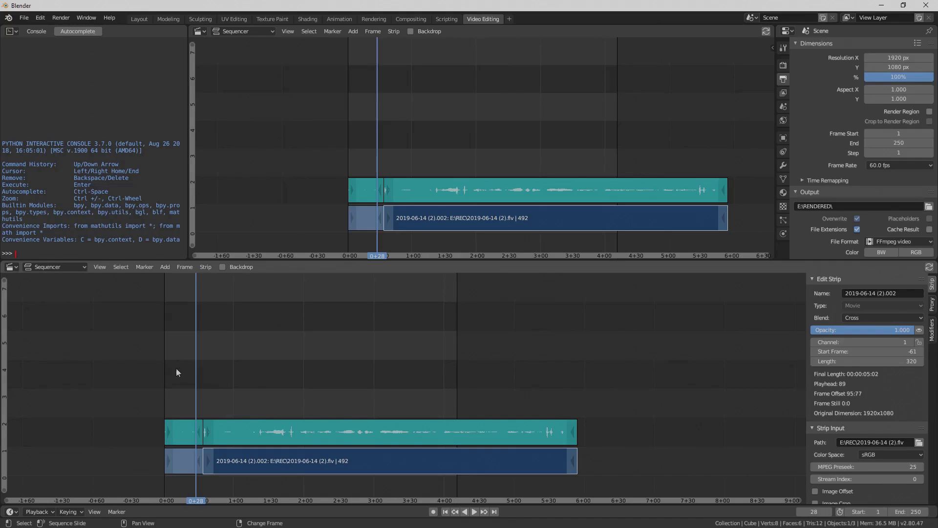
key("shift+a")
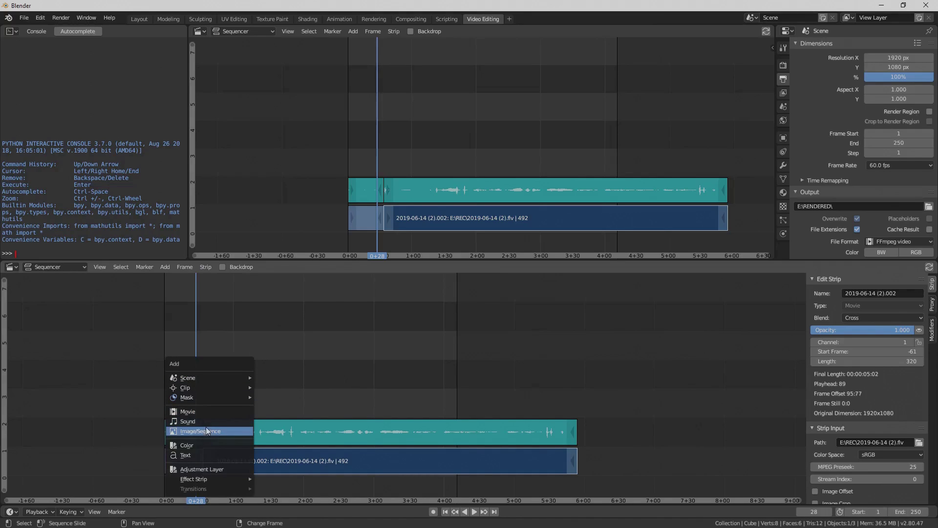
key("Escape")
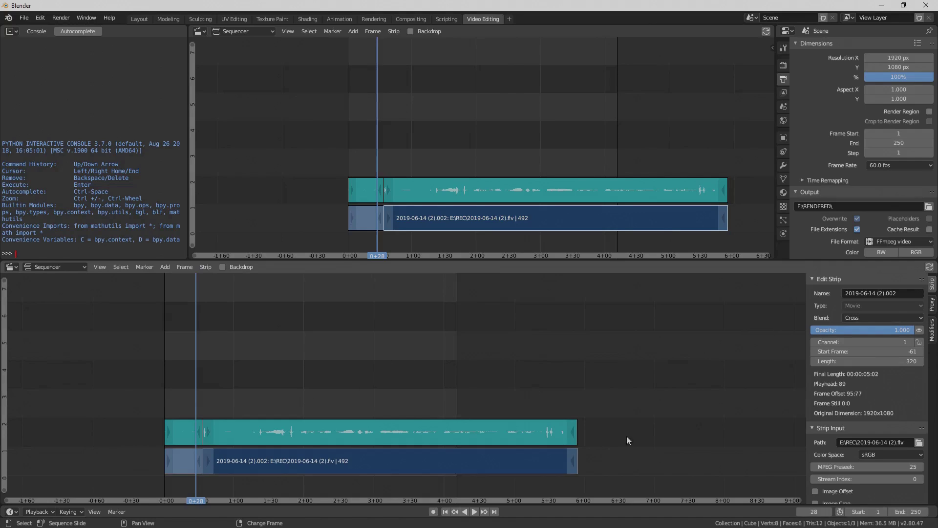
scroll(857, 460, "down", 2)
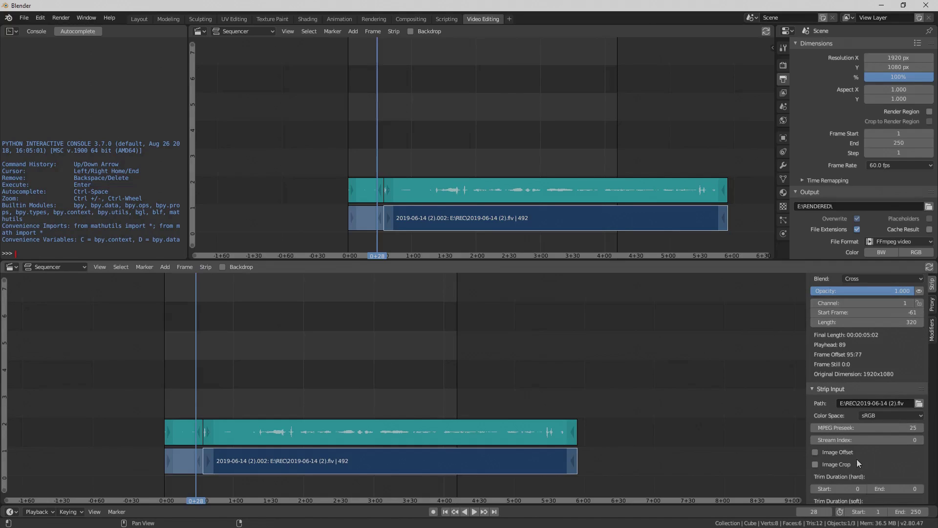
scroll(867, 433, "up", 1)
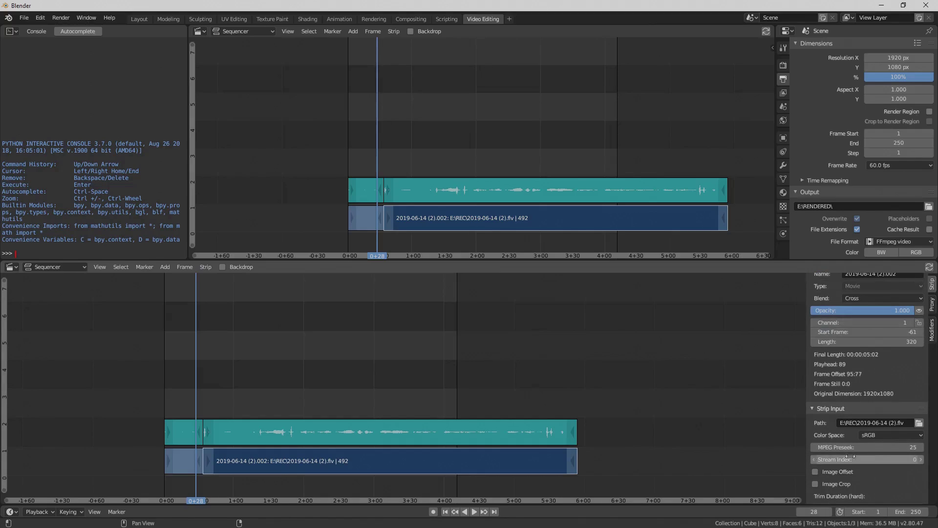
scroll(596, 348, "up", 1)
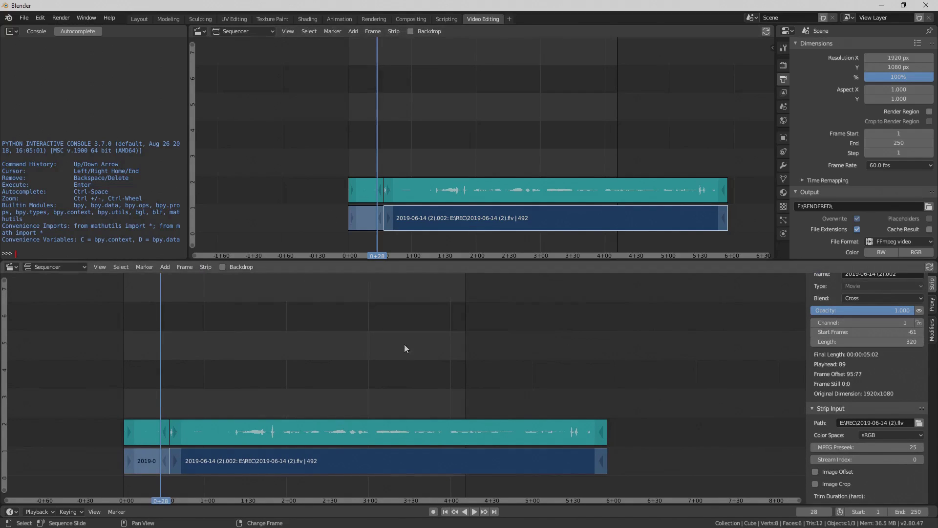
Trim the short opening sound piece's start and slide the long strips left against the short pieces
left_click_drag(176, 435, 239, 438)
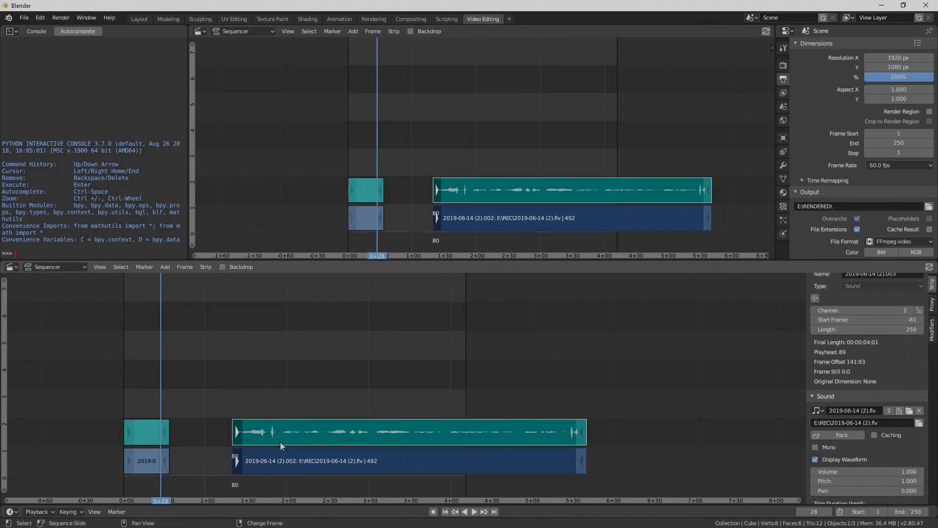
left_click(293, 452)
key("ctrl+z")
key("ctrl+z")
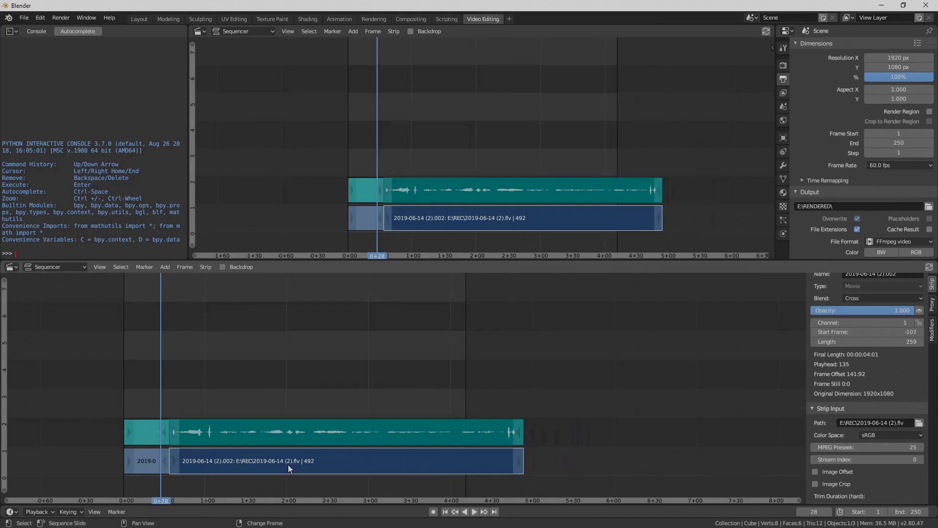
left_click(125, 432)
mouse_move(125, 432)
left_mouse_down()
mouse_move(157, 430)
mouse_move(138, 429)
left_mouse_up()
left_click(137, 429)
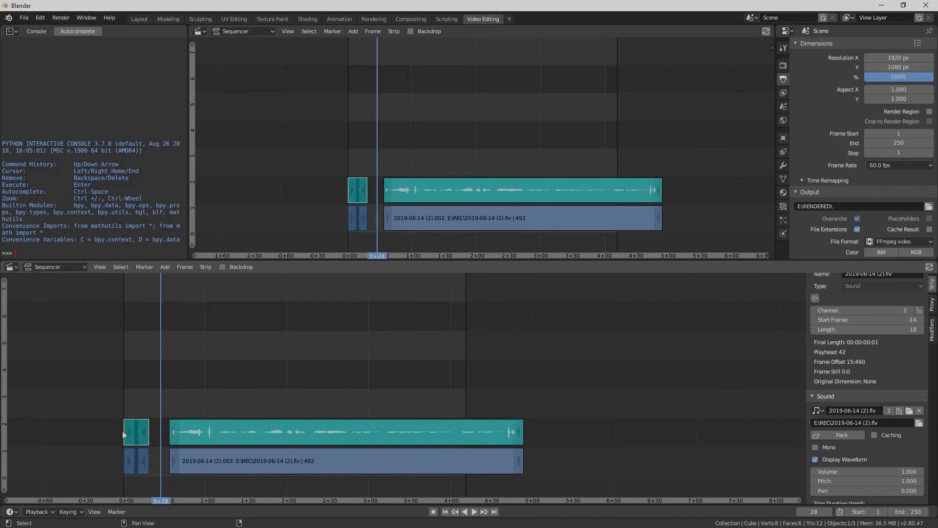
left_click(230, 460)
left_click_drag(230, 460, 210, 460)
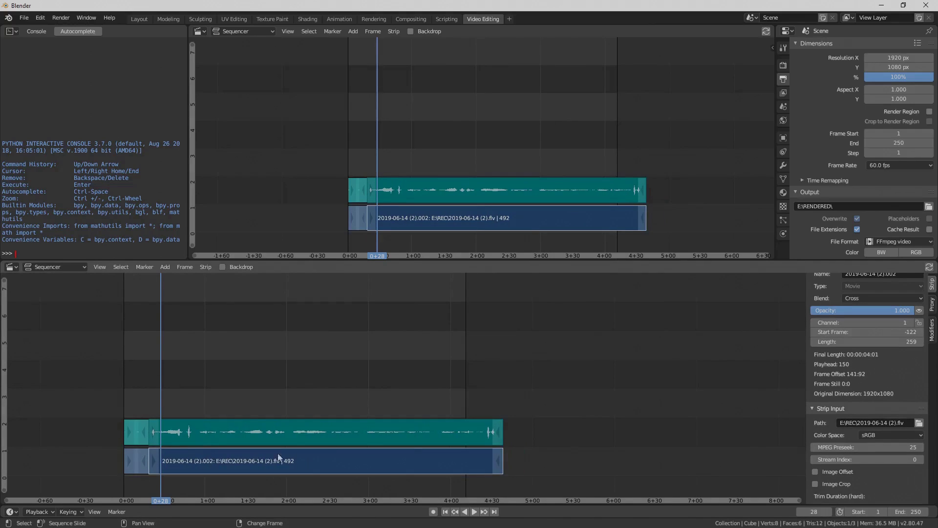
Scrub through the clip and jump between the strips' start and end to check the joins
right_click_drag(495, 389, 440, 391)
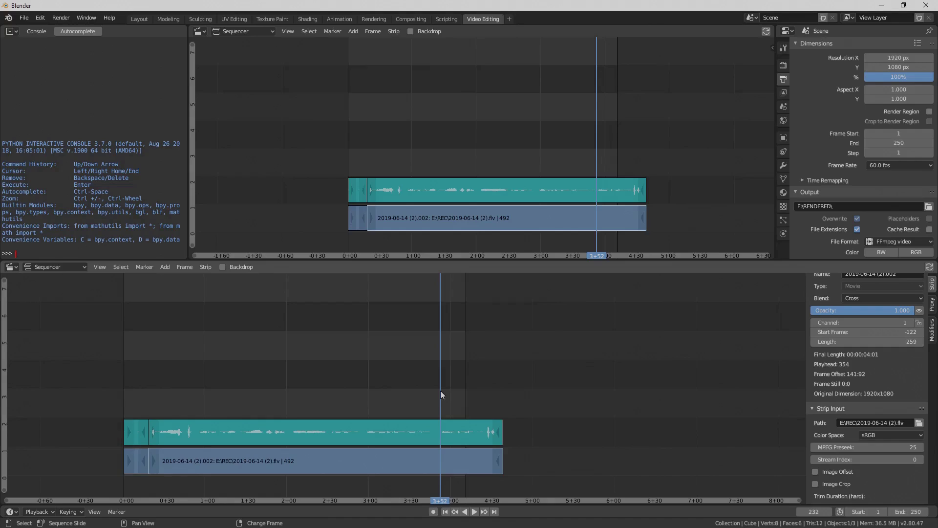
key("Page_Up")
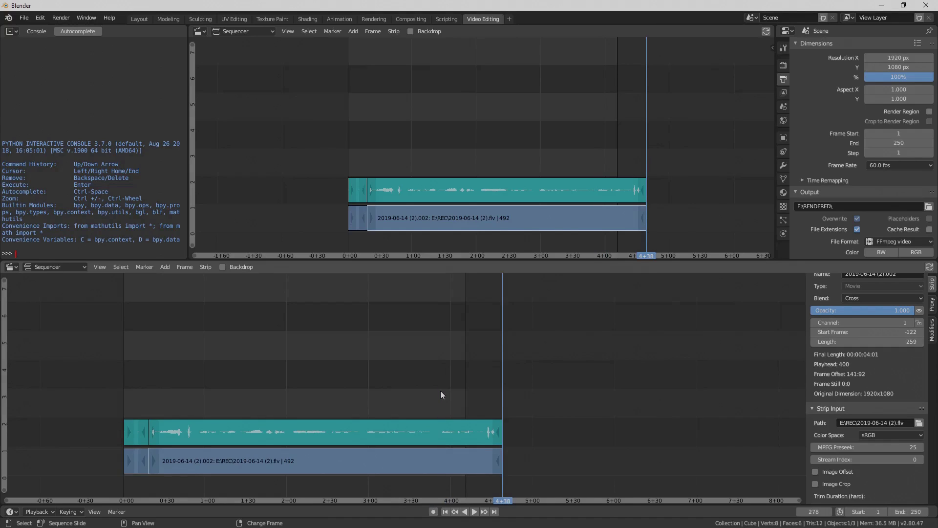
key("Page_Down")
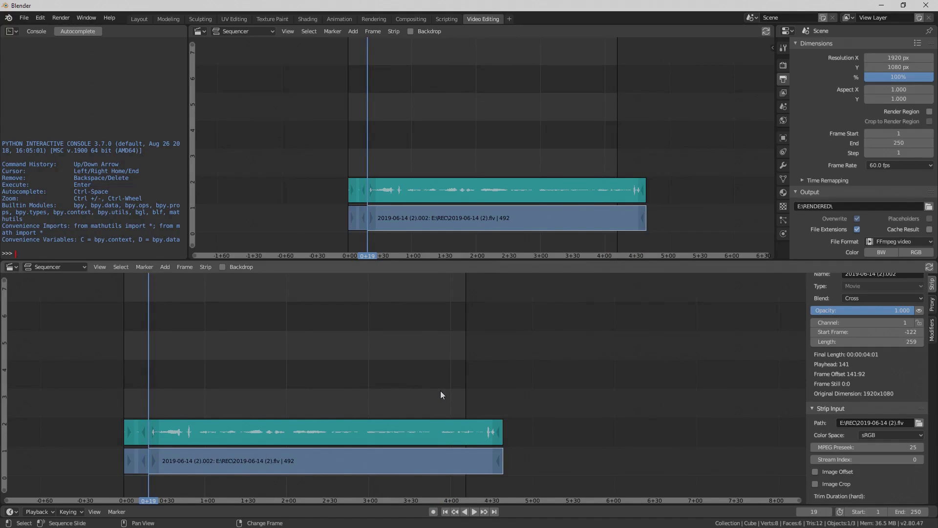
key("Page_Up")
key("Page_Down")
key("Page_Up")
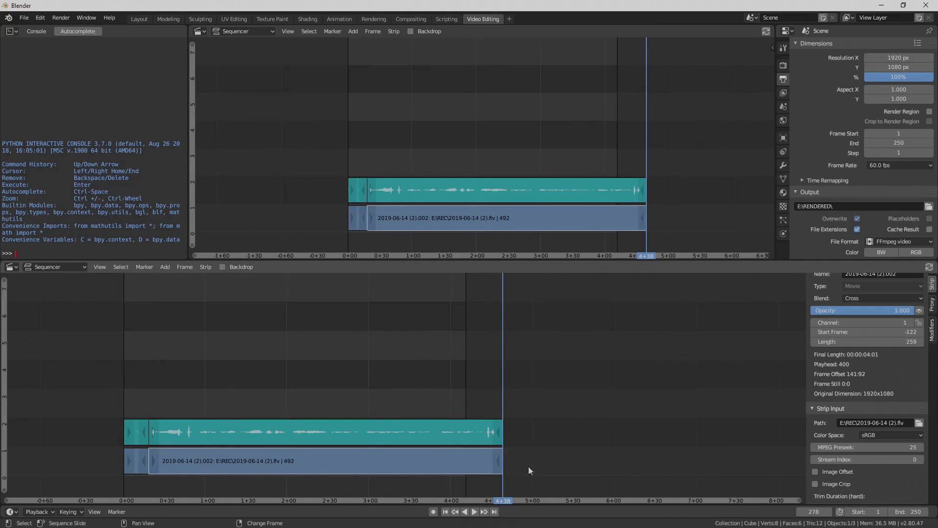
Change the scene's End frame from 250 to 331, checking the playhead position at frame 331
left_click(909, 512)
key("Return")
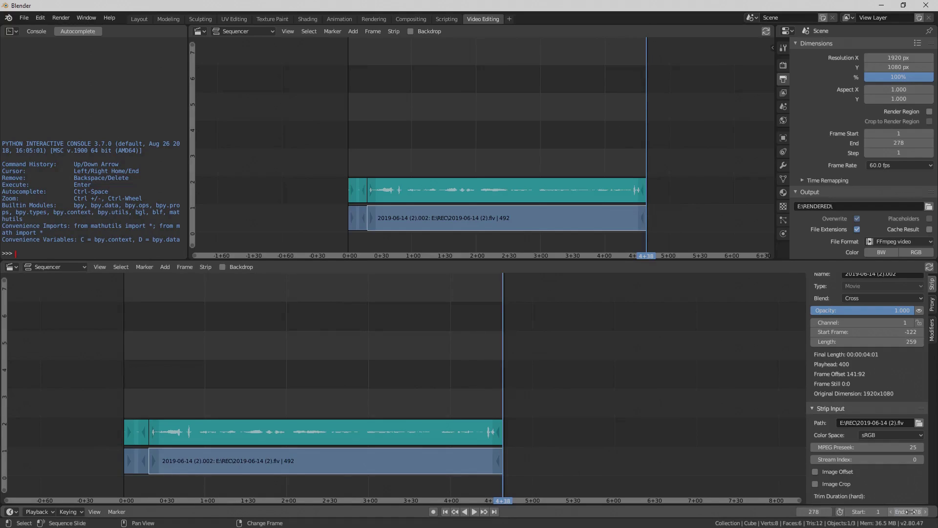
scroll(573, 451, "down", 1)
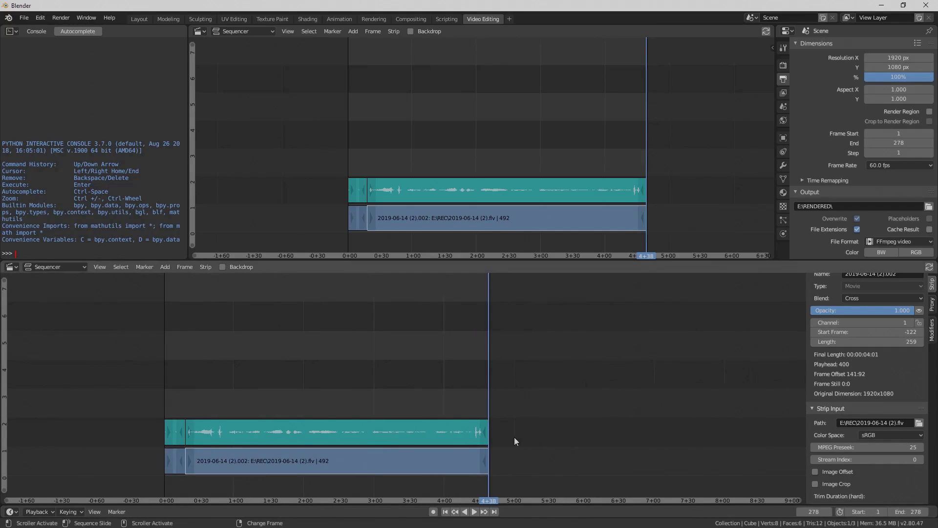
scroll(518, 415, "down", 1)
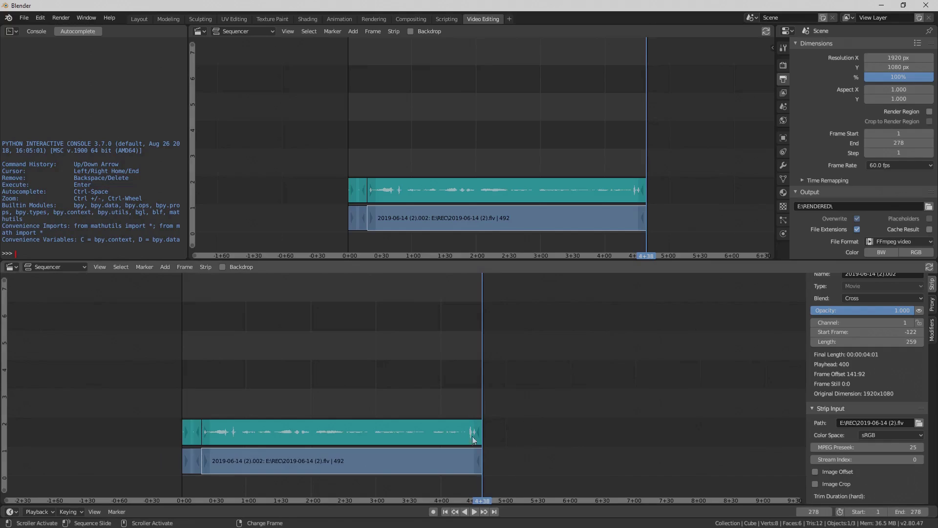
left_click_drag(514, 429, 539, 430)
left_click(919, 511)
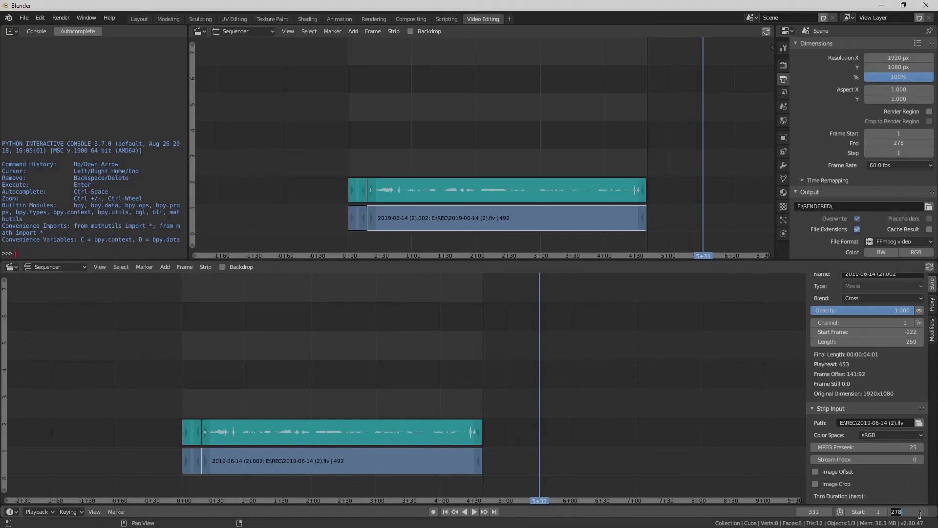
type("331")
key("Return")
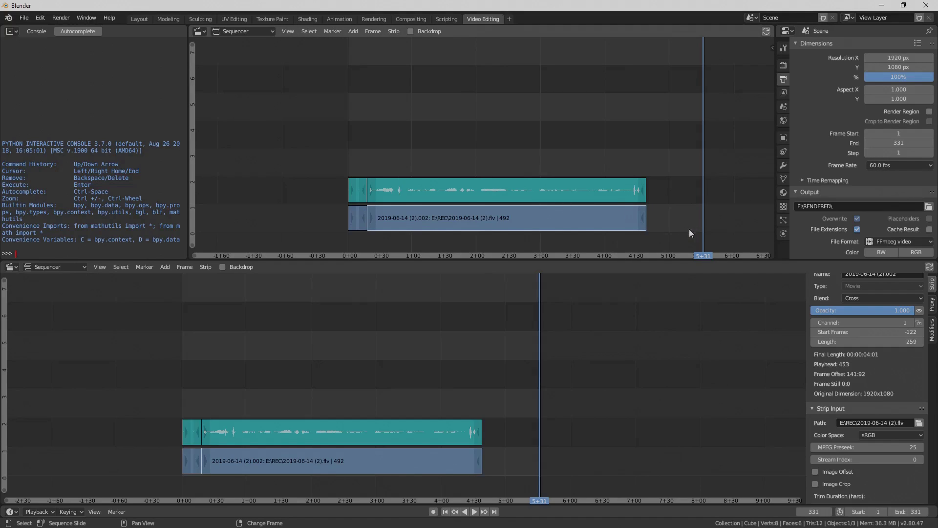
Launch Render Animation from the Render menu and move the render window aside
left_click(60, 19)
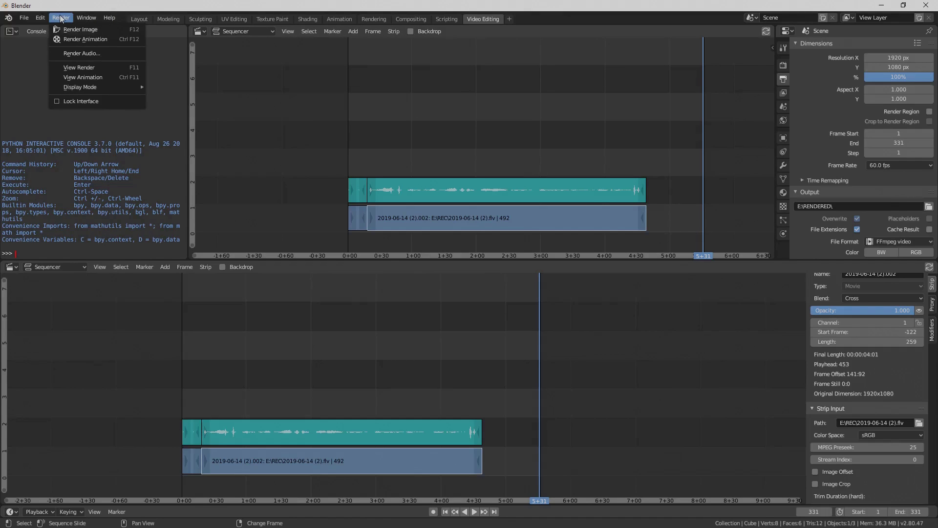
left_click(86, 40)
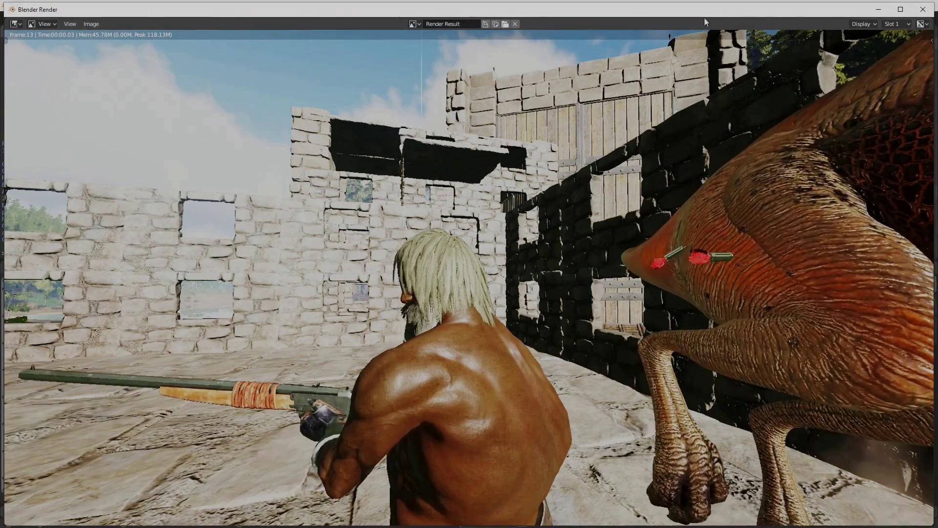
left_click_drag(726, 12, 356, 198)
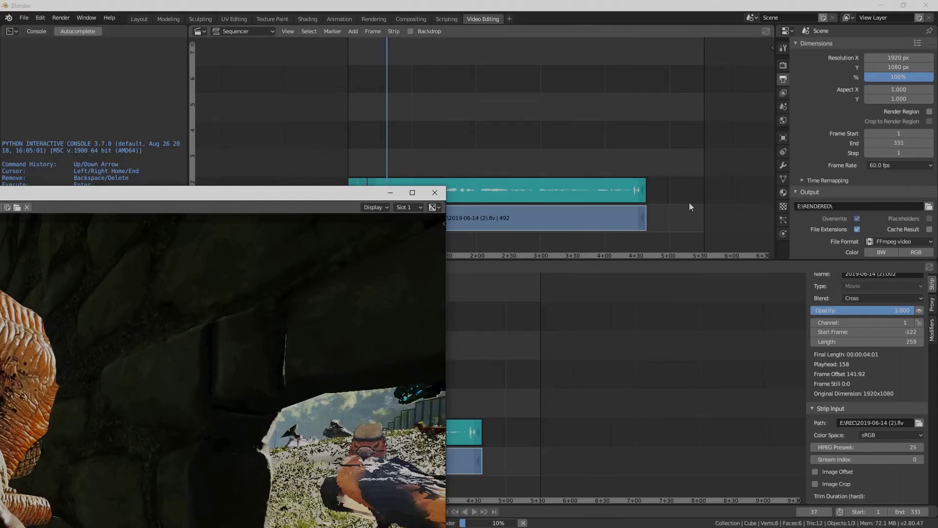
Bring the main Blender window in front of the render window while rendering finishes
left_click(745, 39)
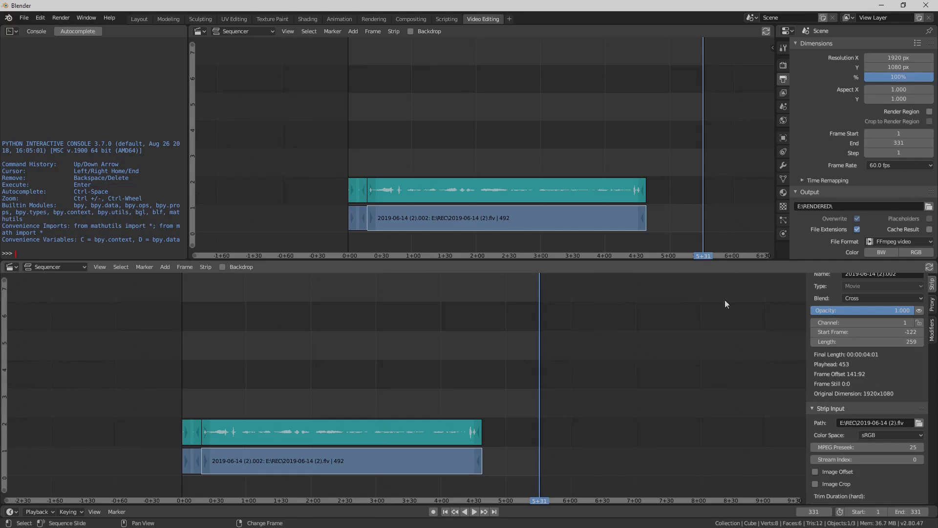
Open E:\RENDERED and play the 0001-0331 video full screen in VLC, then close it
key("F12")
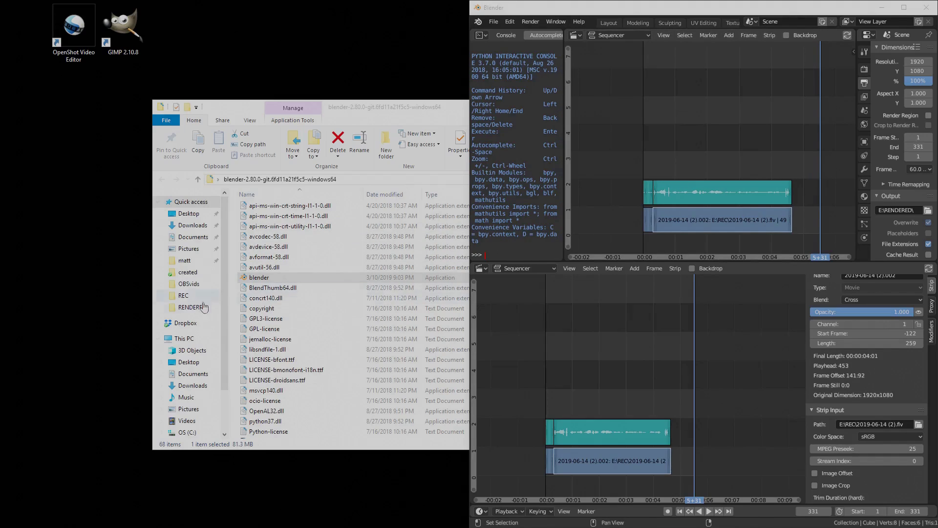
left_click(190, 307)
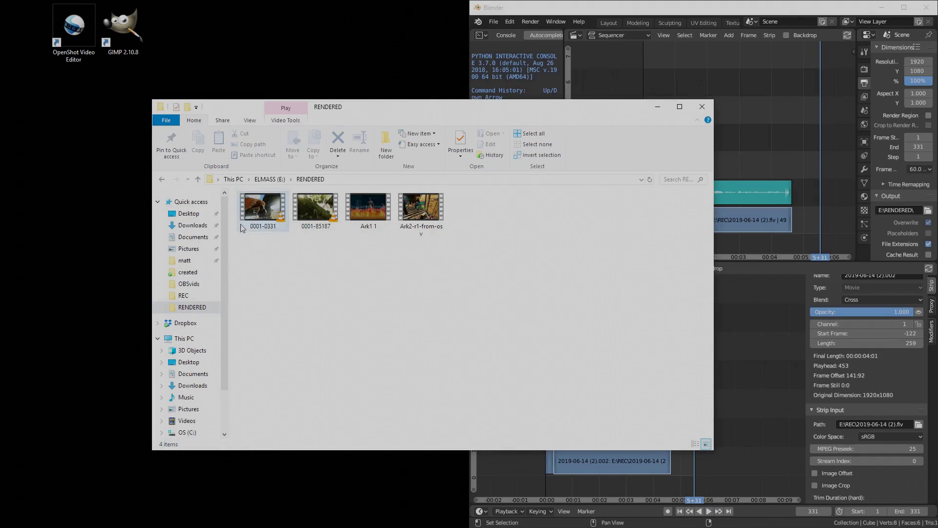
left_click(276, 218)
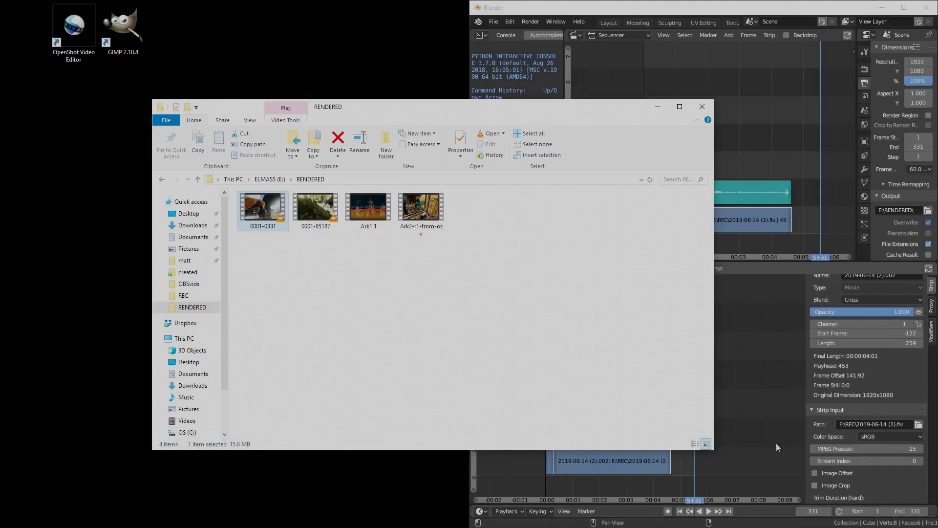
double_click(267, 216)
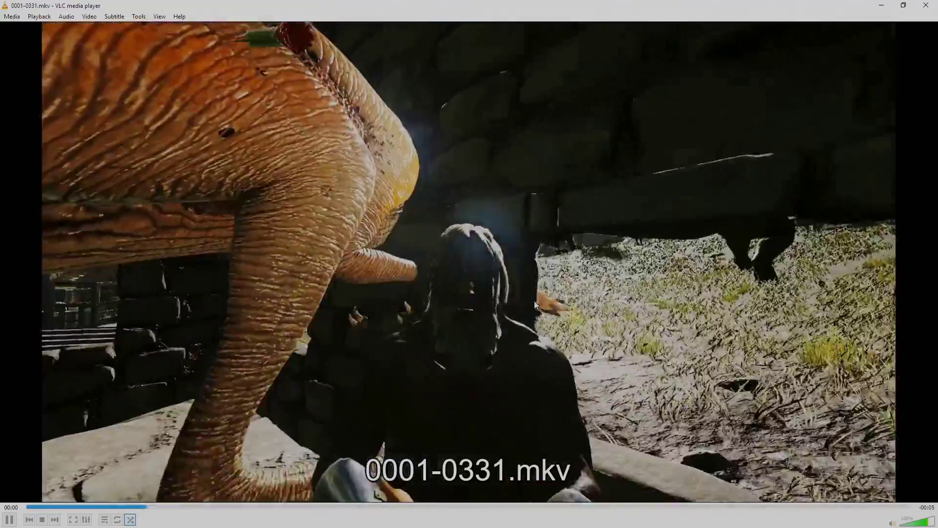
double_click(534, 304)
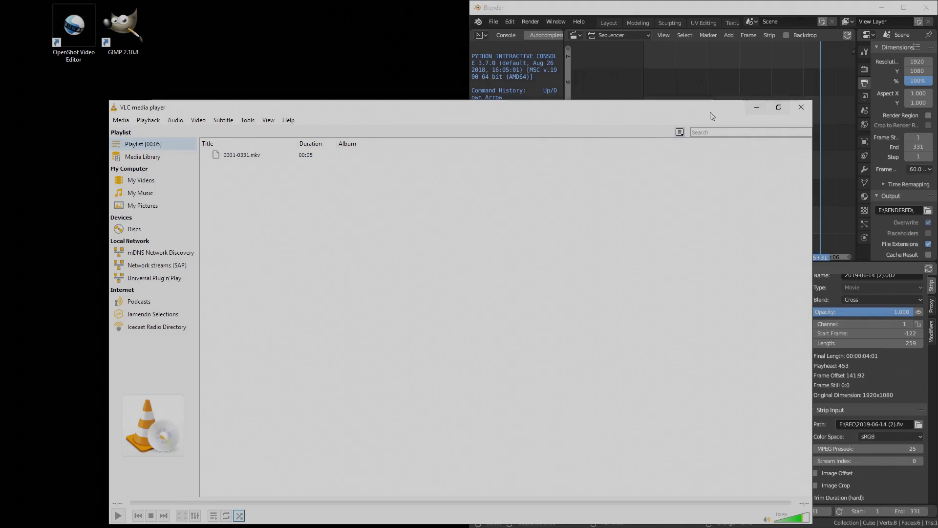
left_click(801, 107)
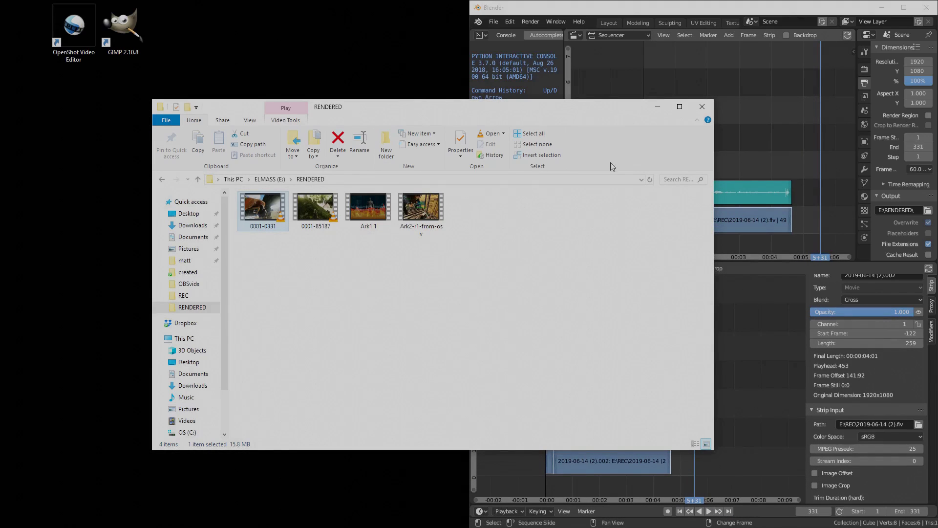
left_click_drag(611, 107, 475, 64)
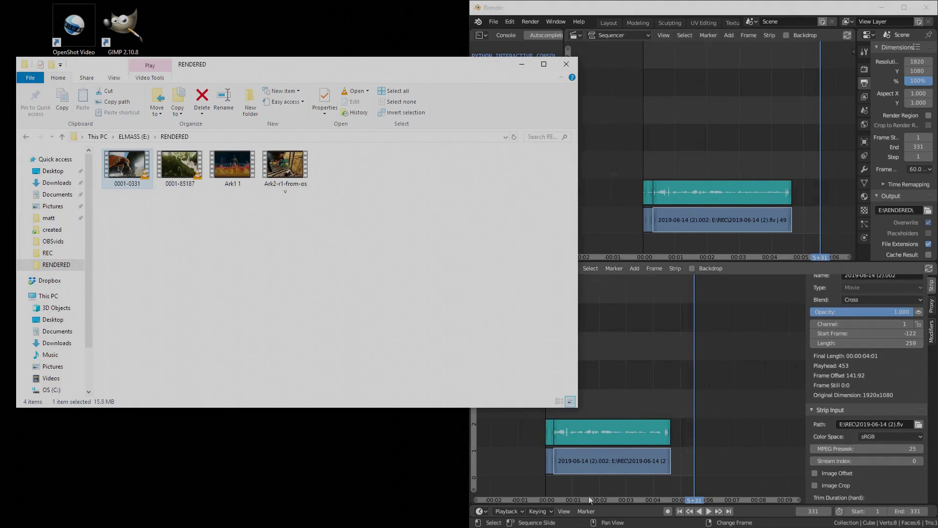